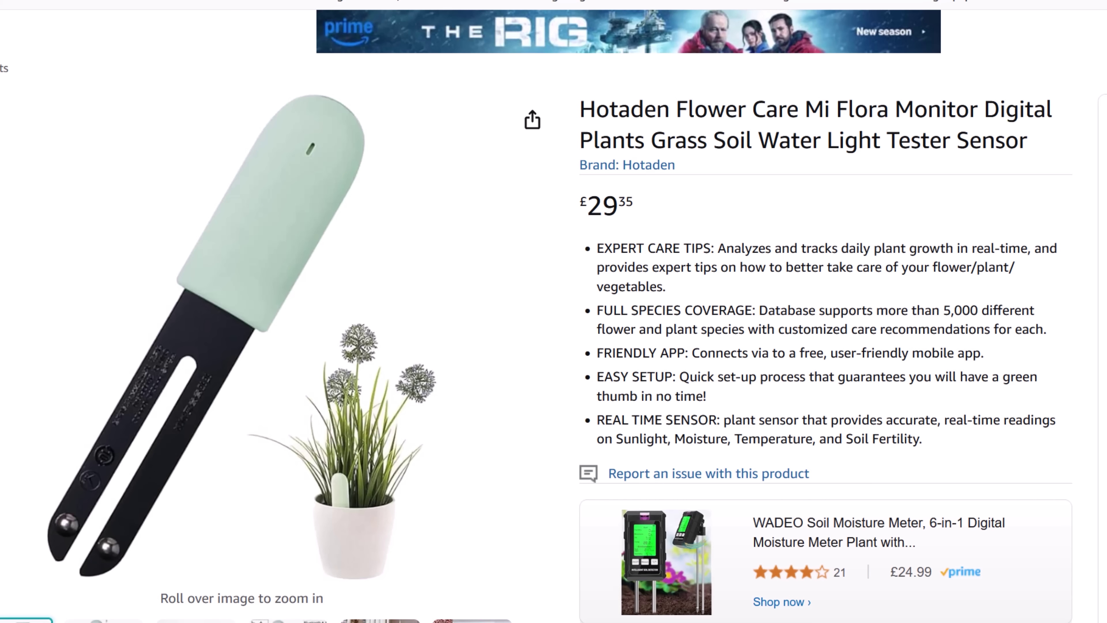
# Open the Big Shaz Plant Sensor device page and check its conductivity history graph
pyautogui.moveTo(104, 619)
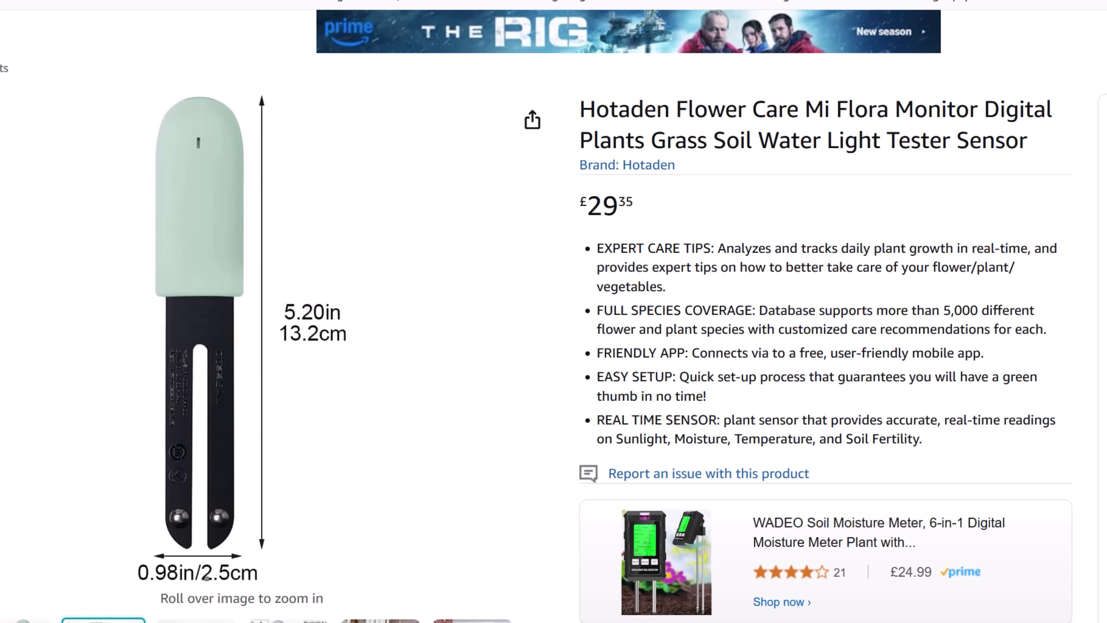
pyautogui.moveTo(196, 620)
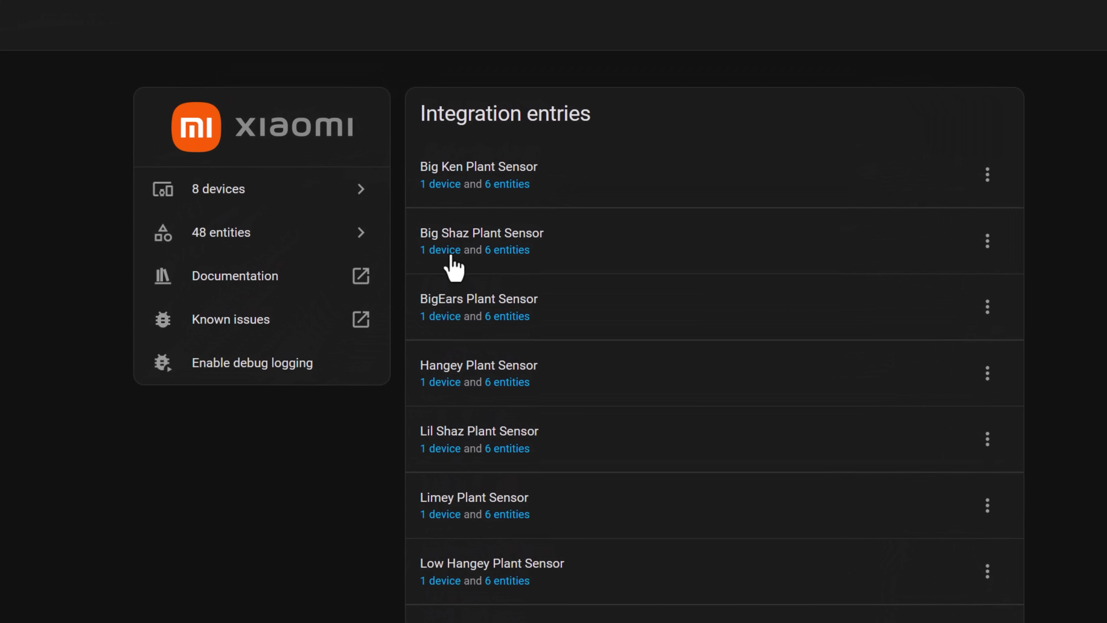
pyautogui.click(452, 257)
pyautogui.click(526, 222)
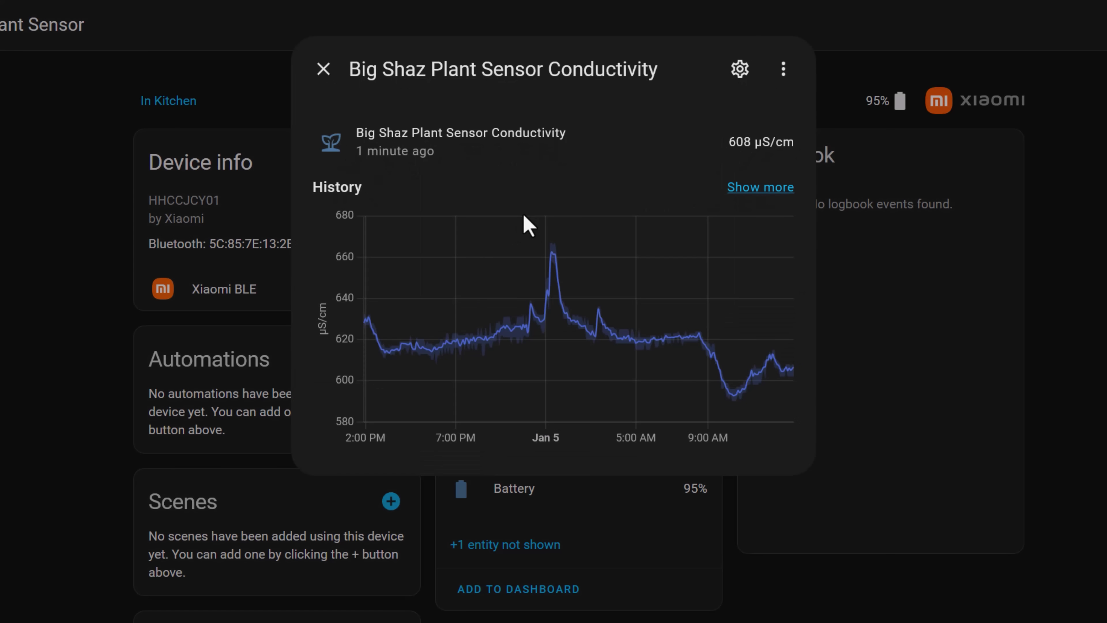
pyautogui.press('Escape')
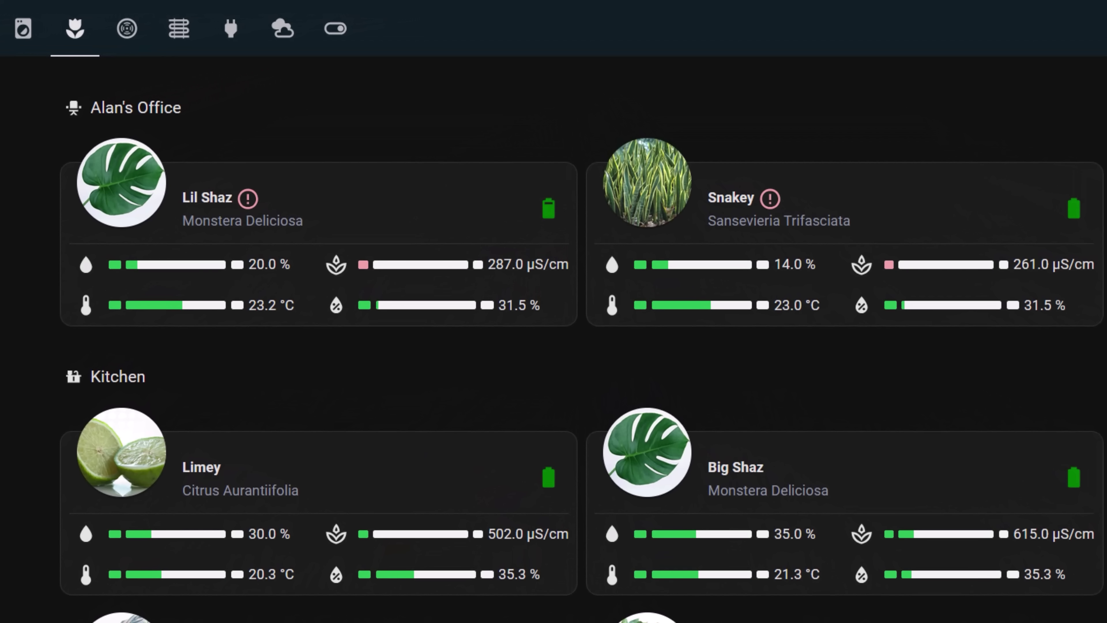
pyautogui.click(150, 198)
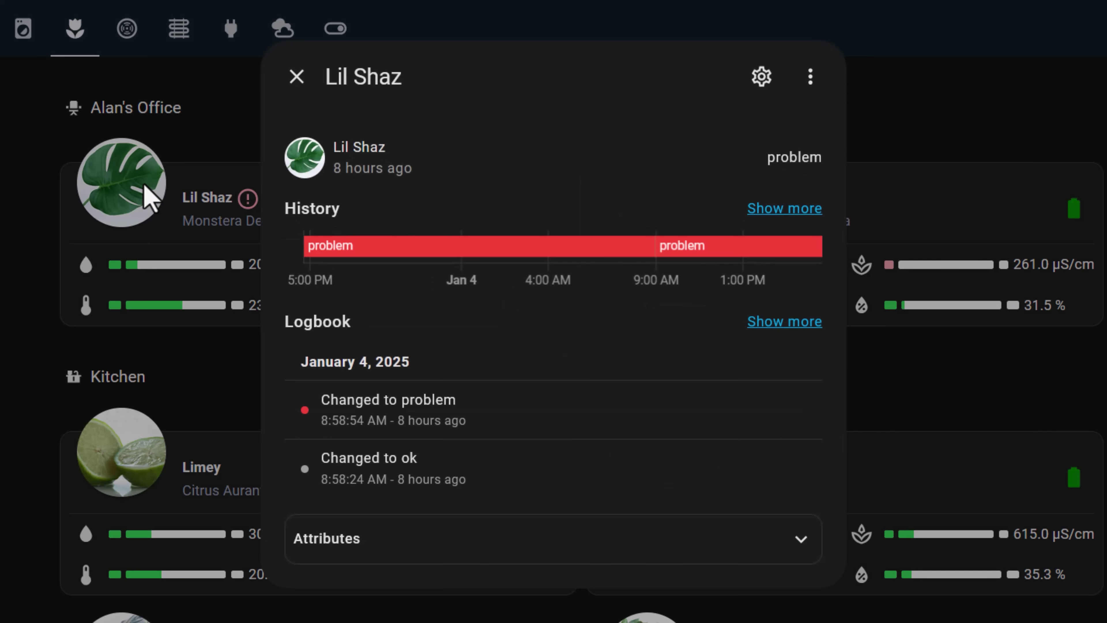
pyautogui.click(296, 78)
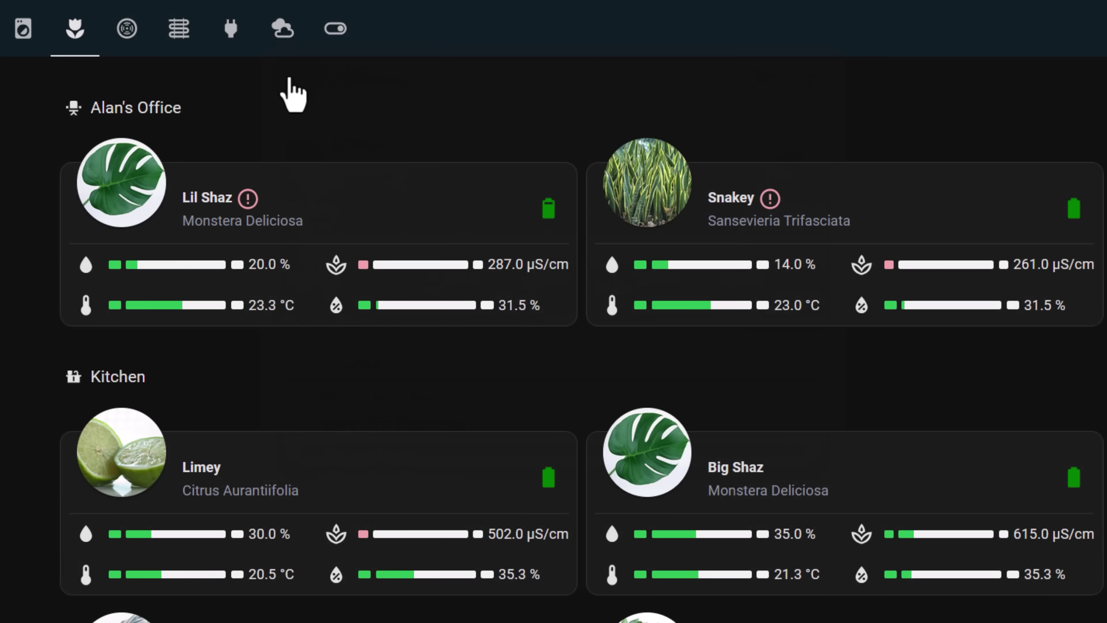
pyautogui.moveTo(159, 263)
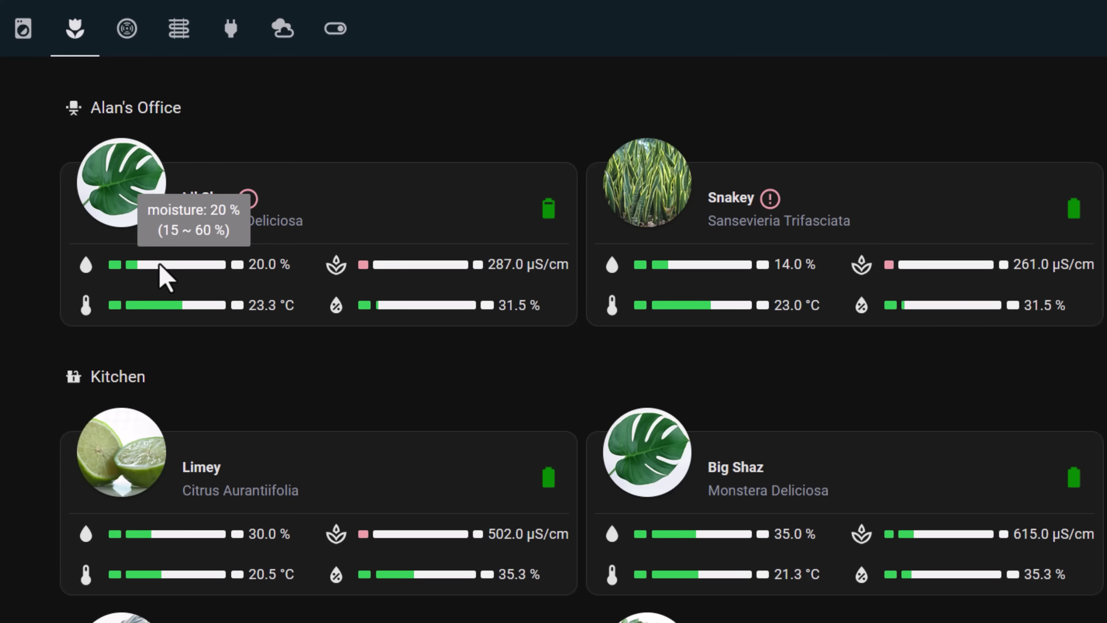
pyautogui.moveTo(399, 271)
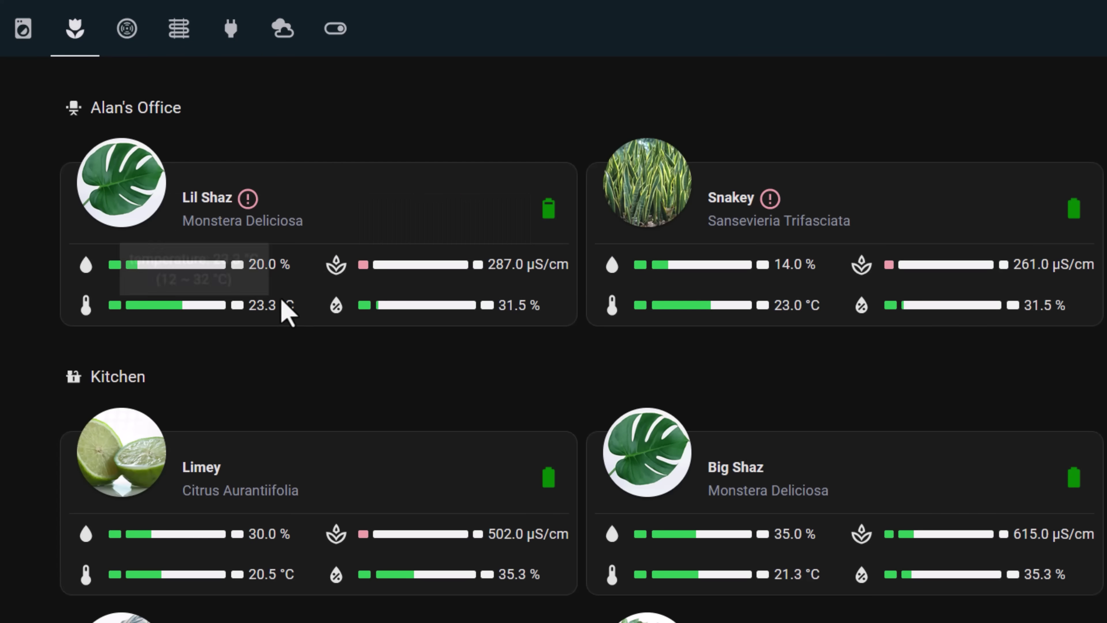
pyautogui.moveTo(202, 305)
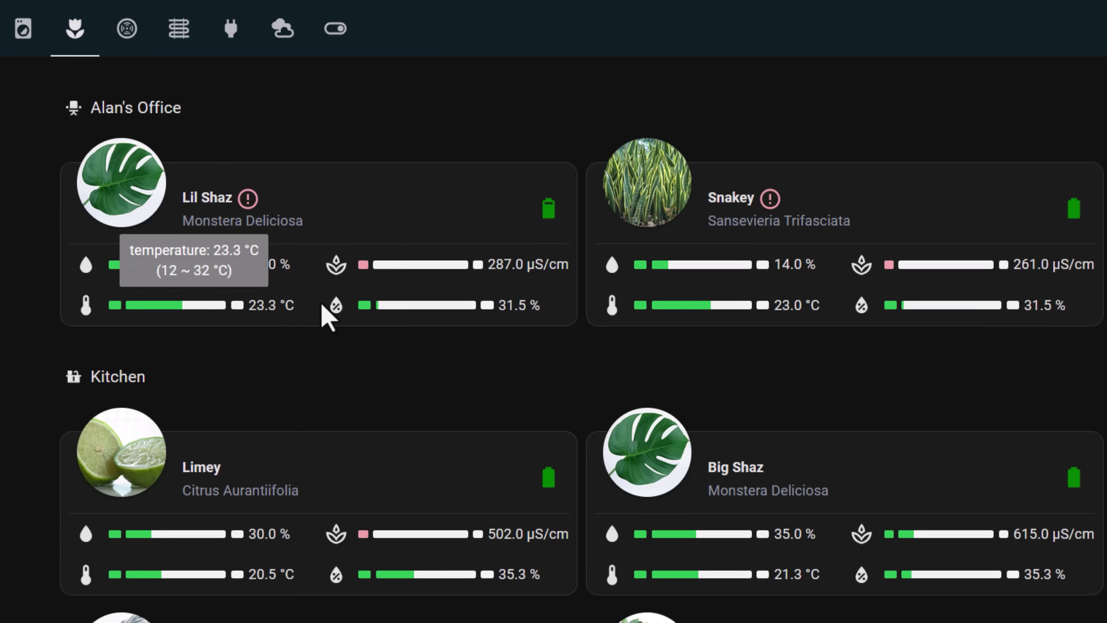
pyautogui.moveTo(411, 300)
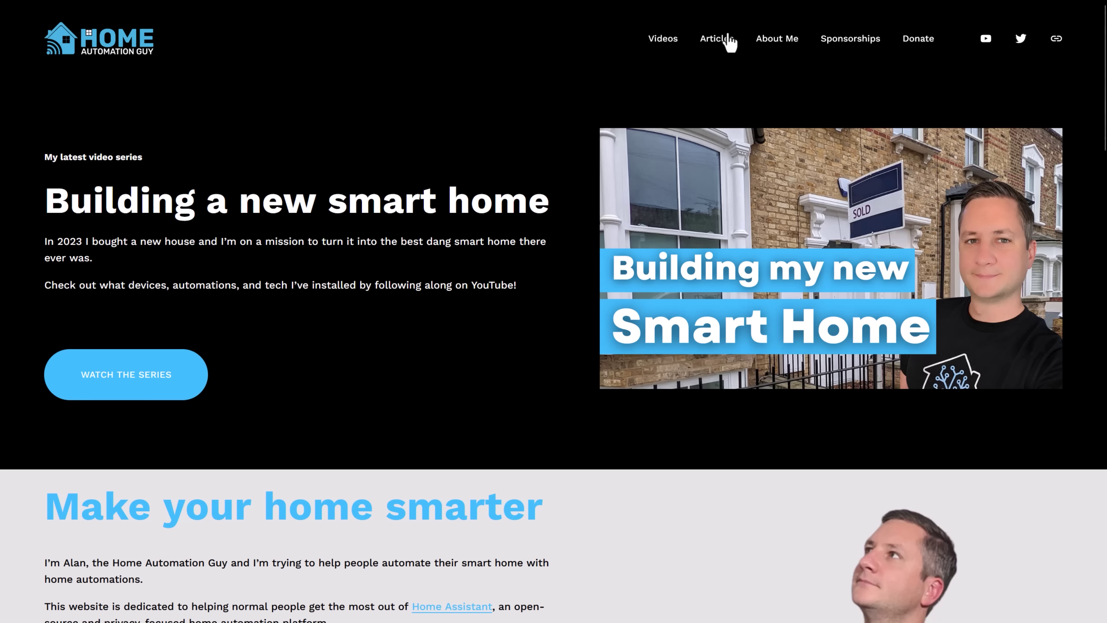
# Find the ESPHome Bermuda BLE room presence article and scroll to its bluetooth_proxy section
pyautogui.click(727, 38)
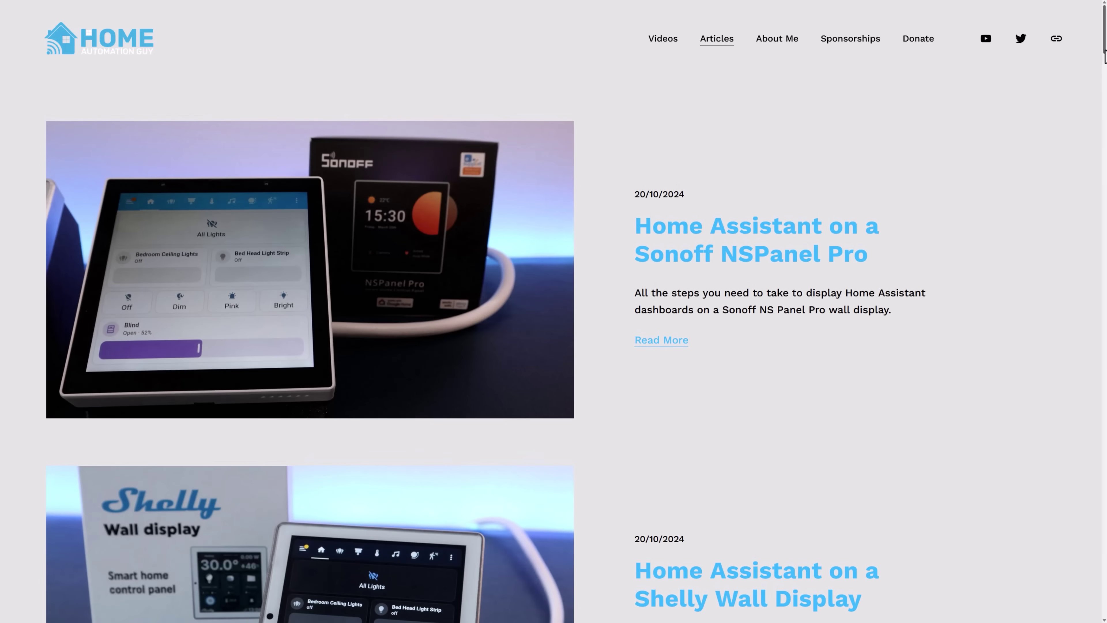
pyautogui.scroll(-10, 763, 115)
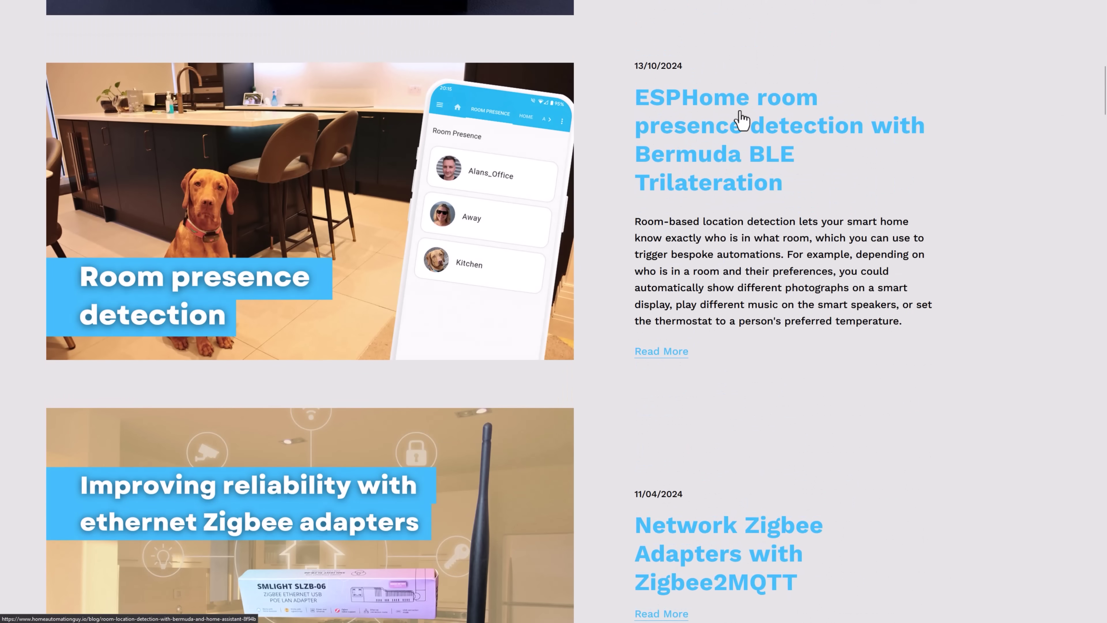
pyautogui.click(741, 119)
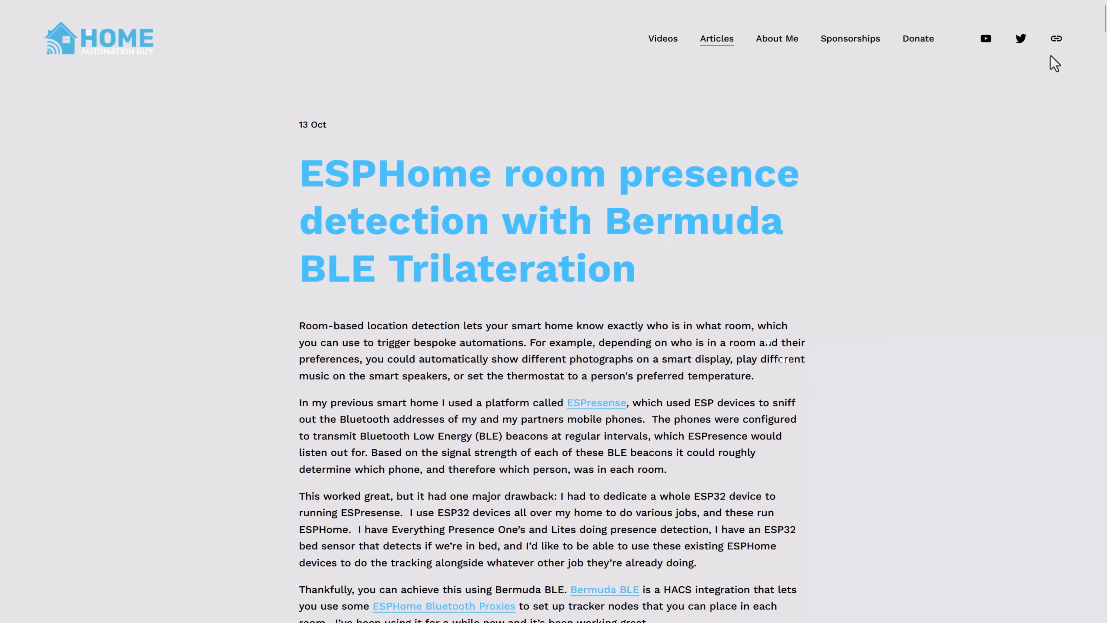
pyautogui.moveTo(1105, 30); pyautogui.dragTo(1064, 192)
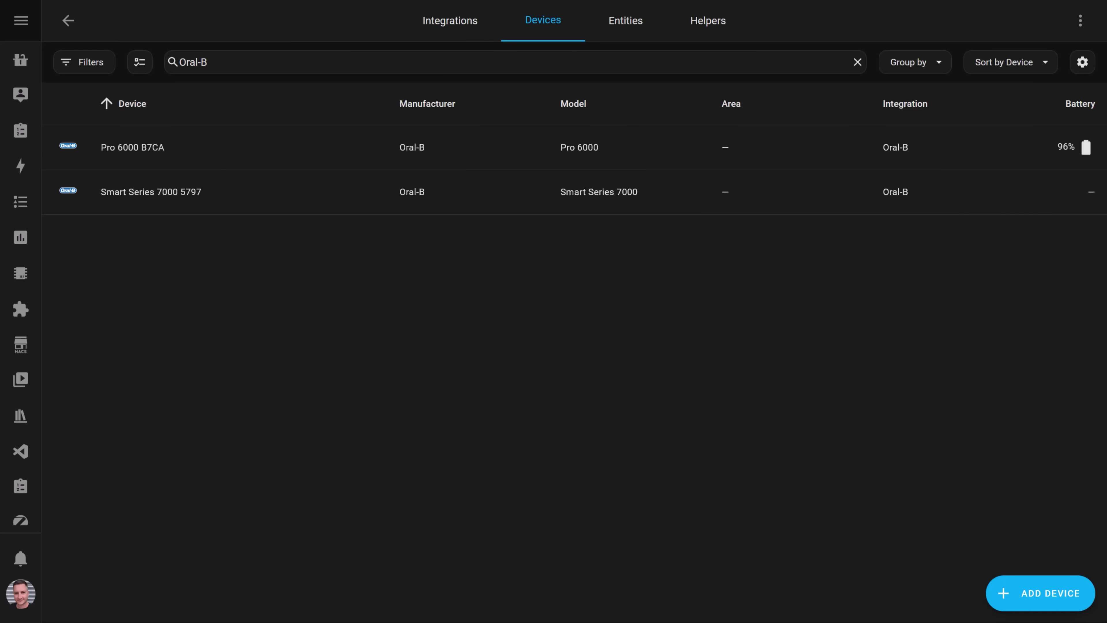
# Open the Oral-B Pro 6000 B7CA device page
pyautogui.click(342, 153)
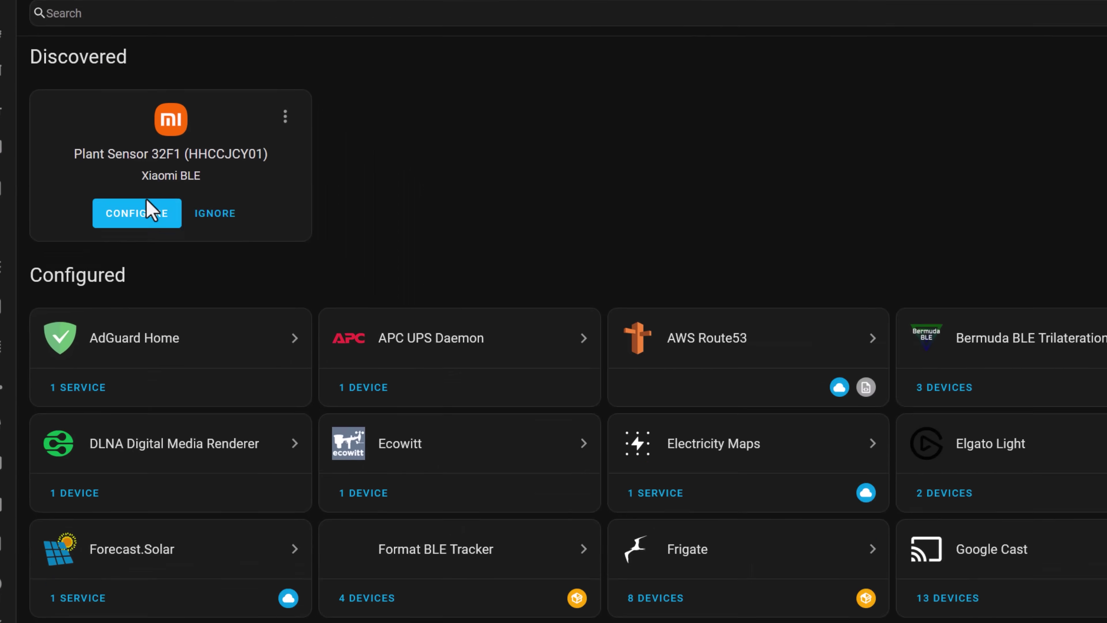
# Configure Plant Sensor 32F1 with area Kitchen, then rename its Xiaomi BLE entry 'Big Ken Plant Sensor'
pyautogui.click(227, 349)
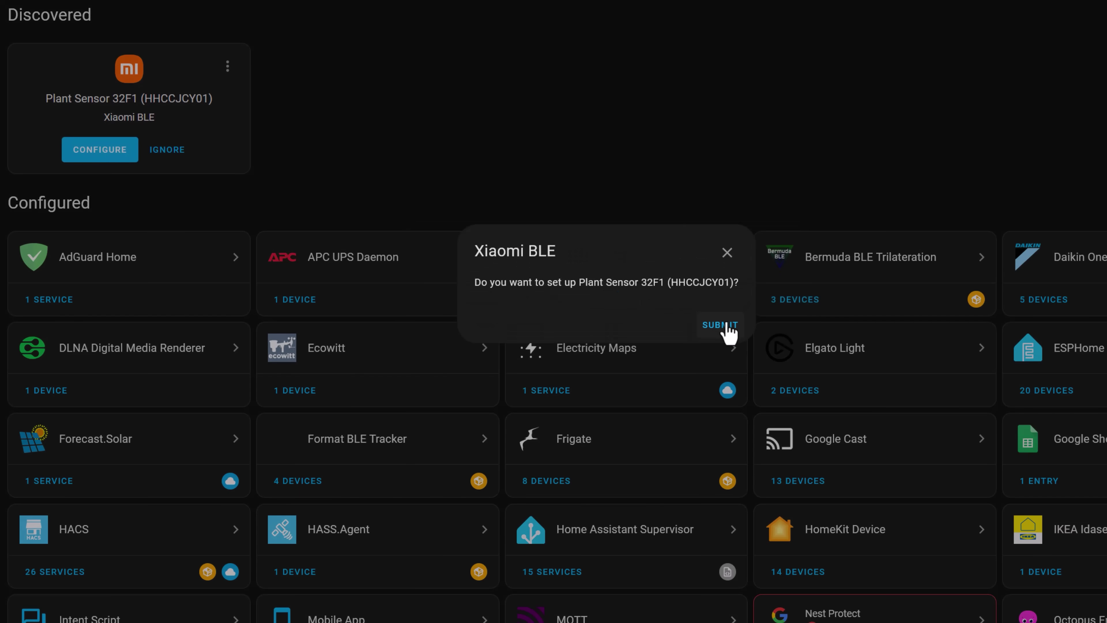
pyautogui.click(724, 326)
pyautogui.click(592, 329)
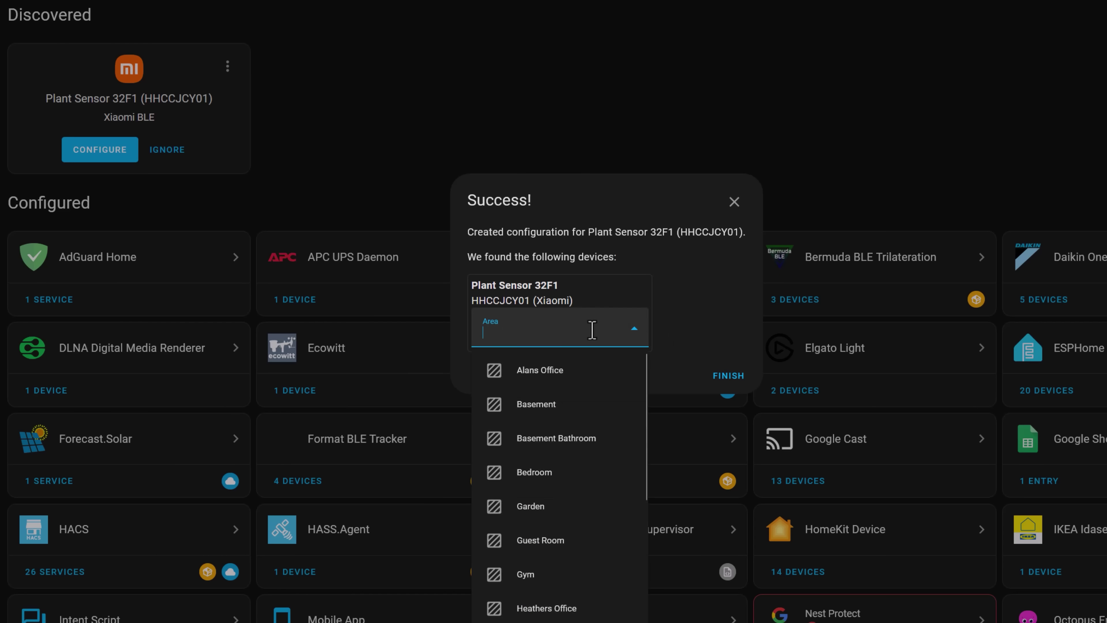
pyautogui.write('k')
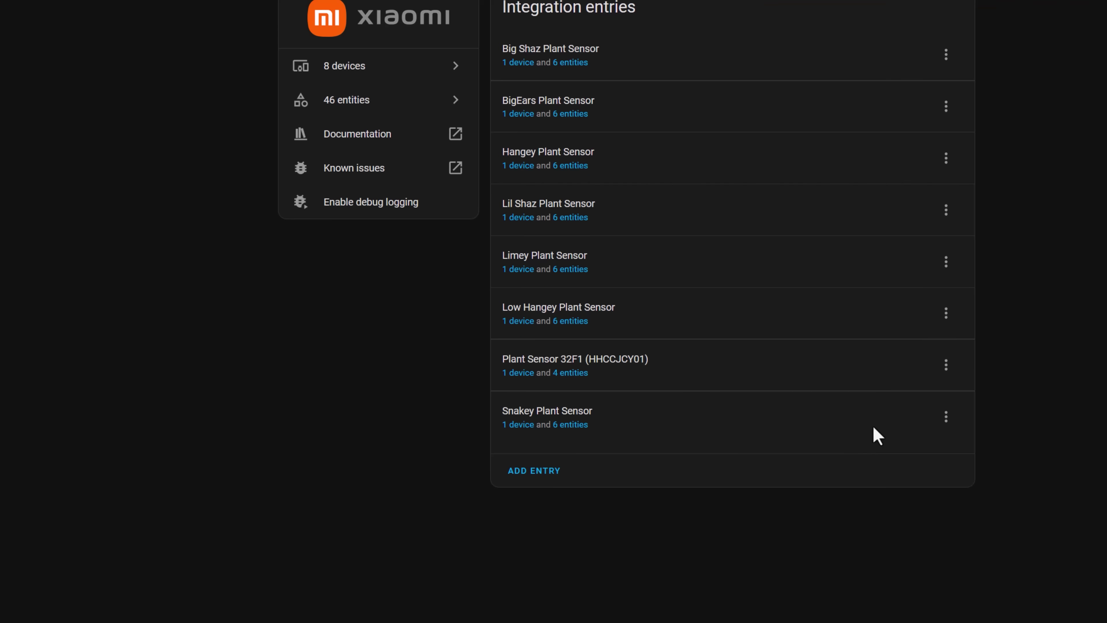
pyautogui.click(947, 366)
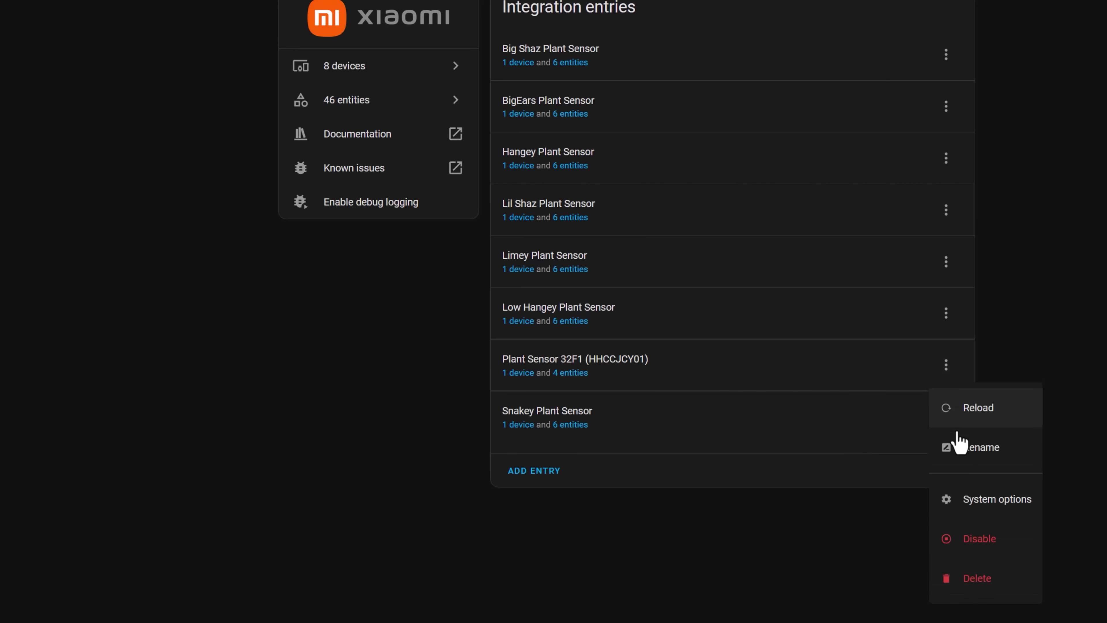
pyautogui.click(959, 449)
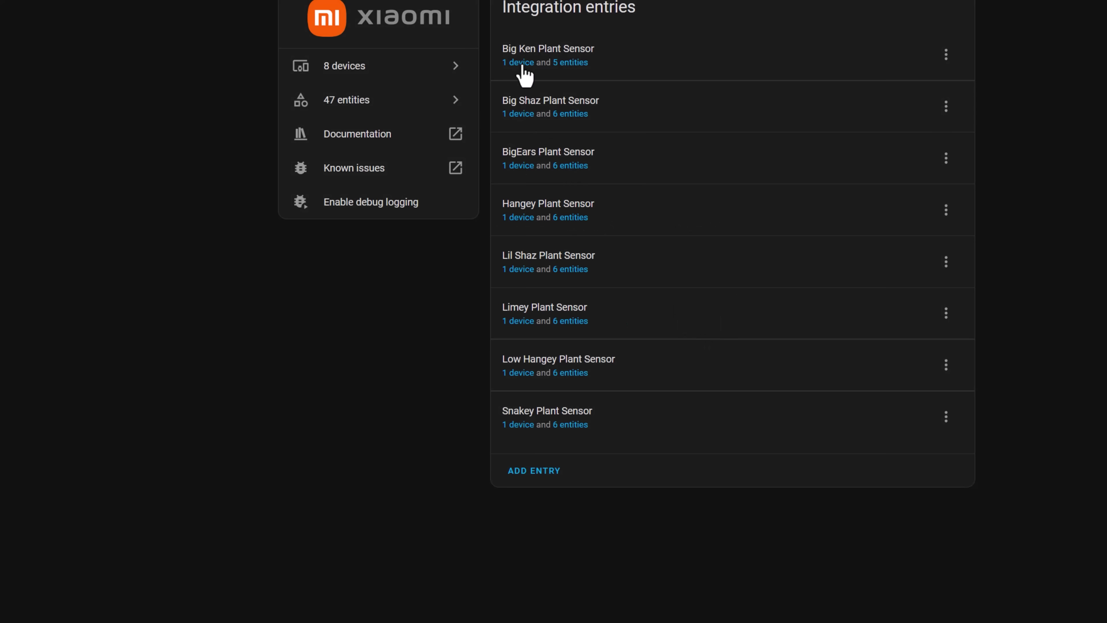
# Change the new sensor device's name to 'Big Ken Plant Sensor'
pyautogui.click(522, 65)
pyautogui.click(1085, 17)
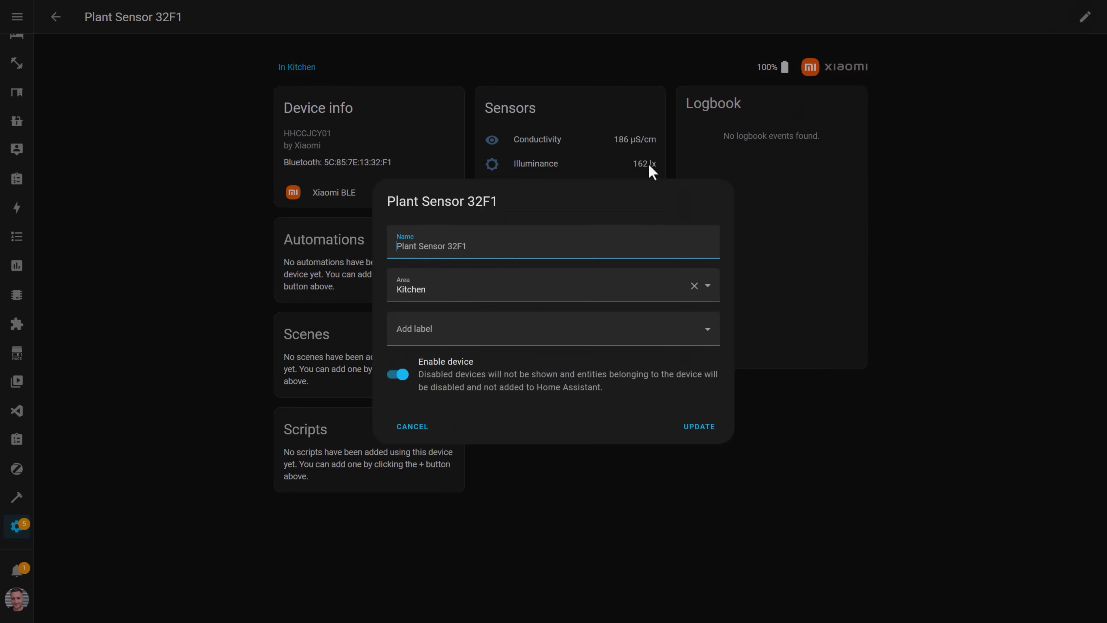
pyautogui.hotkey('ctrl', 'a')
pyautogui.write('Big Ken')
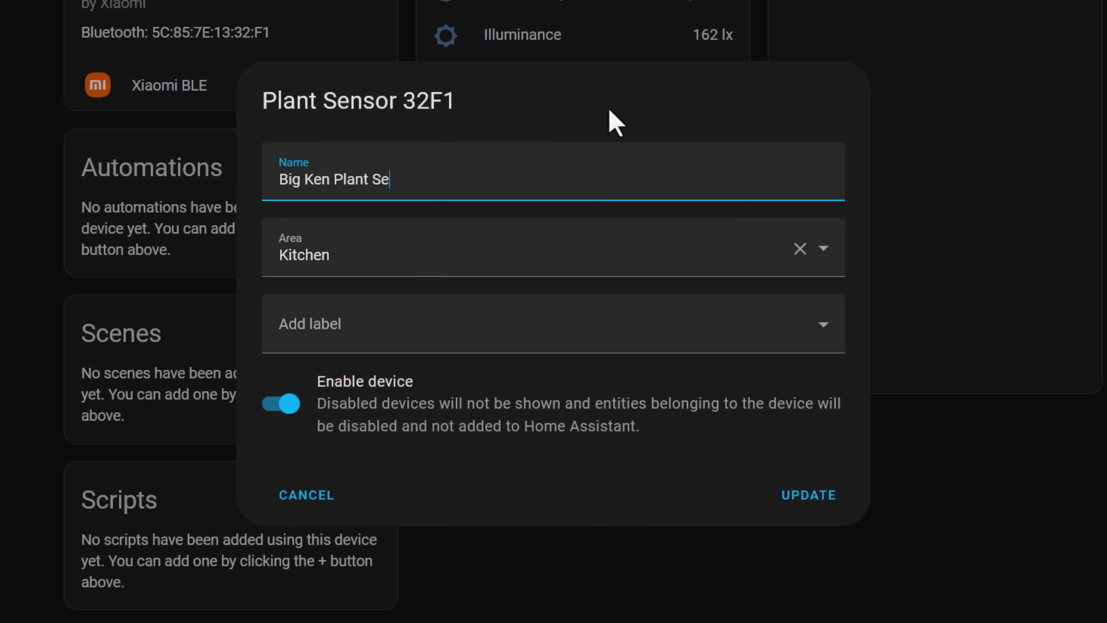
pyautogui.write(' Plant Sensor')
pyautogui.click(804, 496)
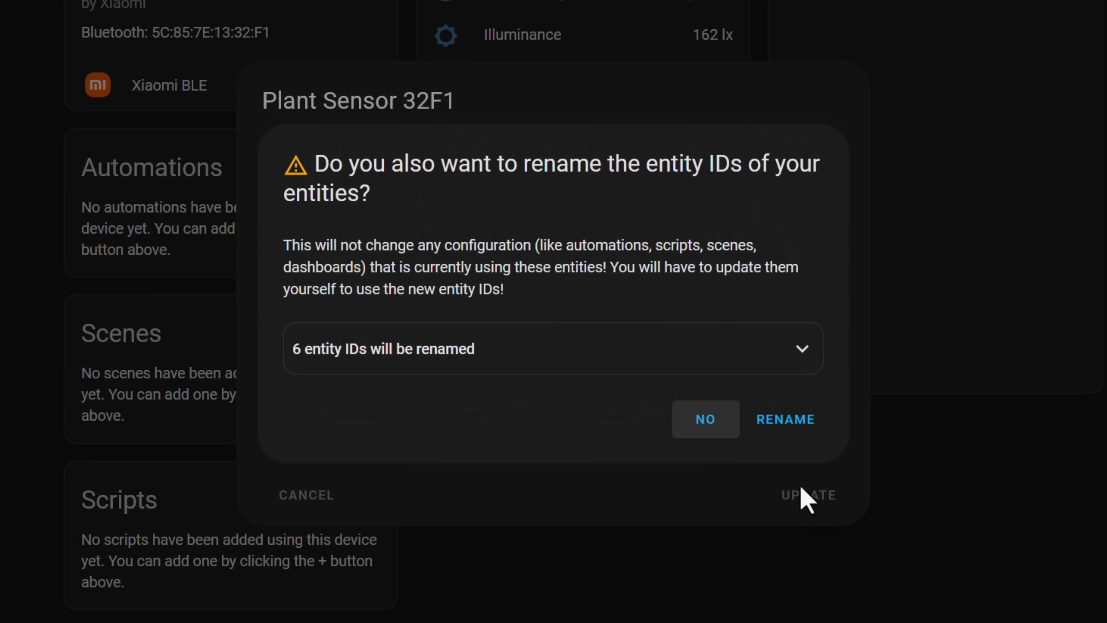
# Rename the device's entity IDs to match, then view Big Shaz's conductivity history
pyautogui.click(802, 349)
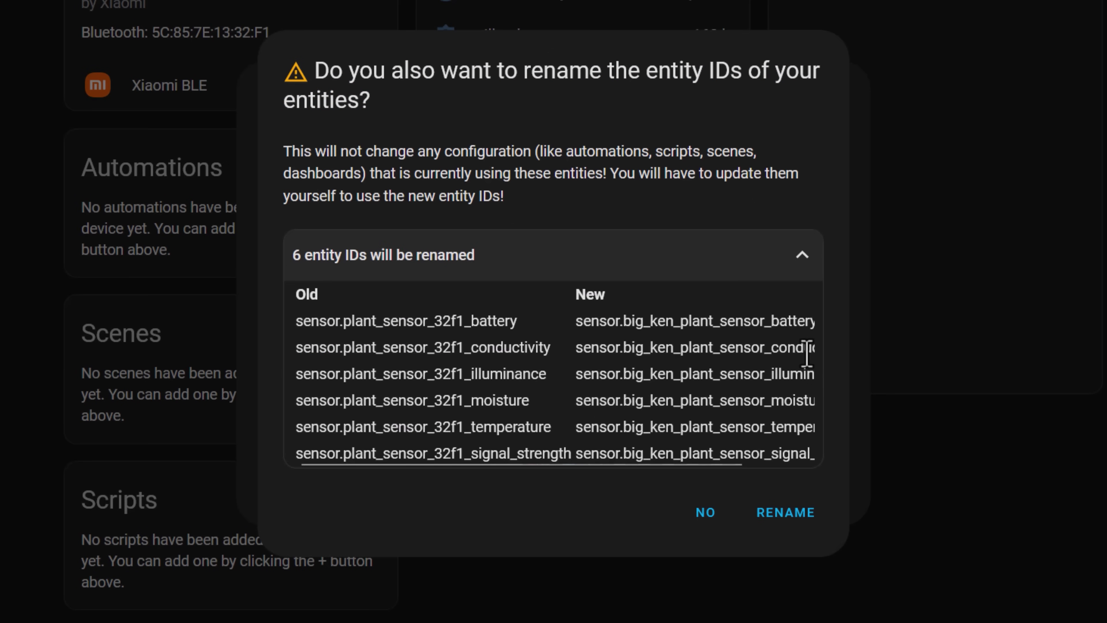
pyautogui.click(794, 512)
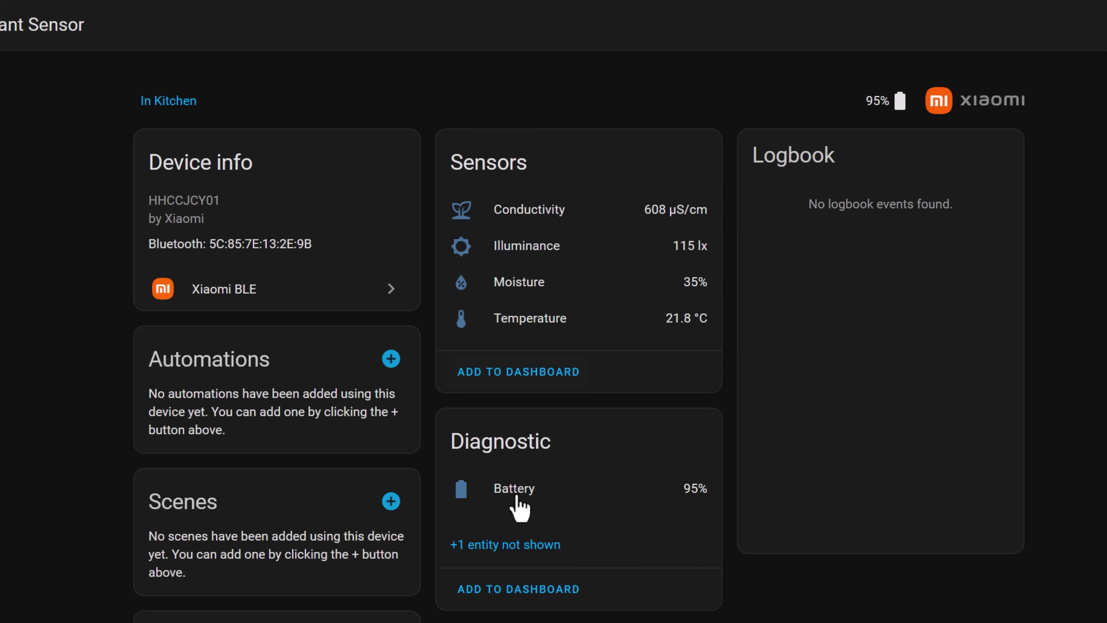
pyautogui.click(522, 221)
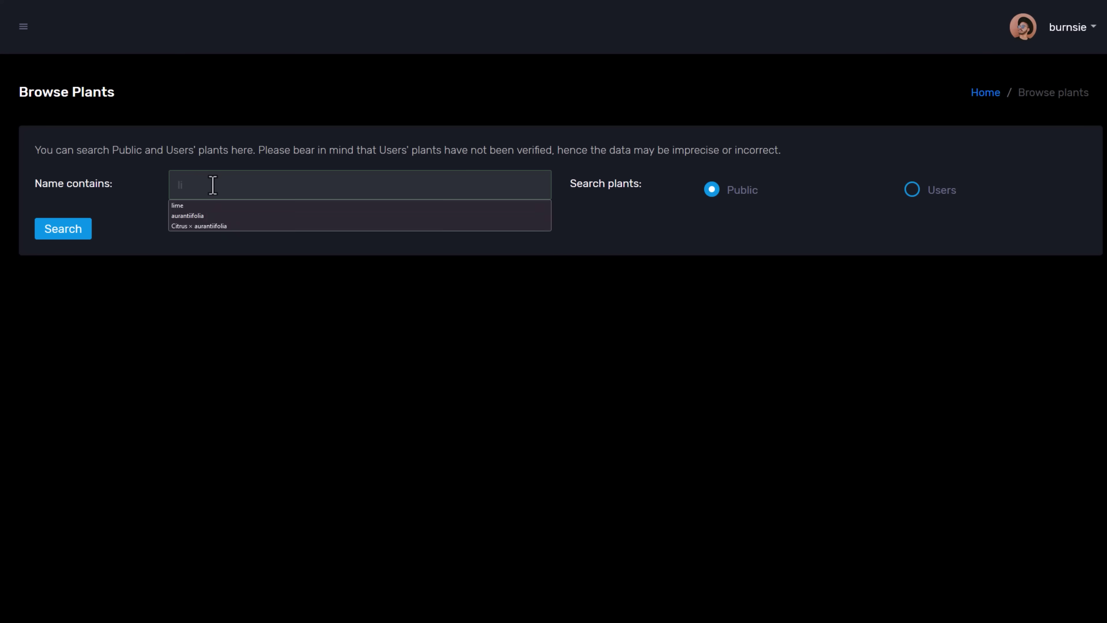
# Search Open Plant Book public plants for 'lime' and open Lime Ficus Benjamina's details
pyautogui.press('Return')
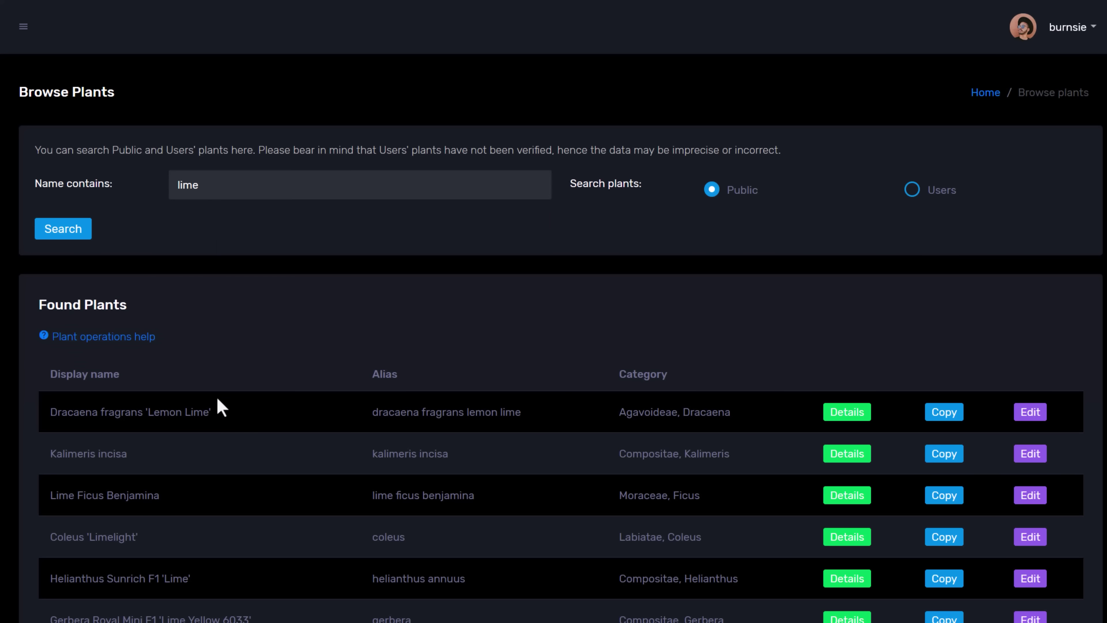
pyautogui.scroll(-1, 451, 471)
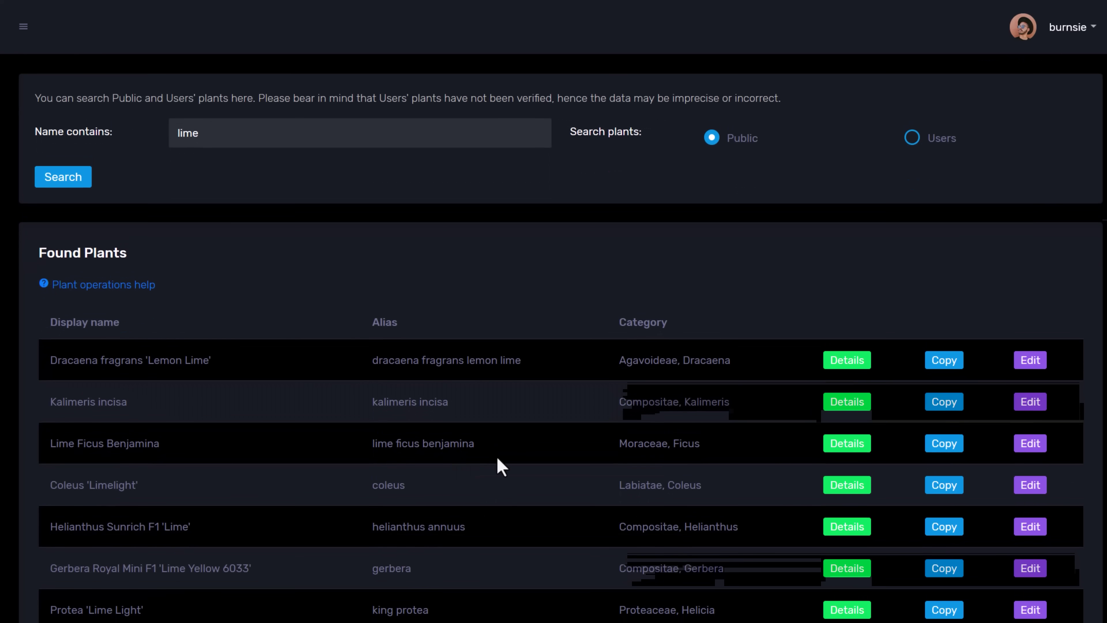
pyautogui.click(838, 454)
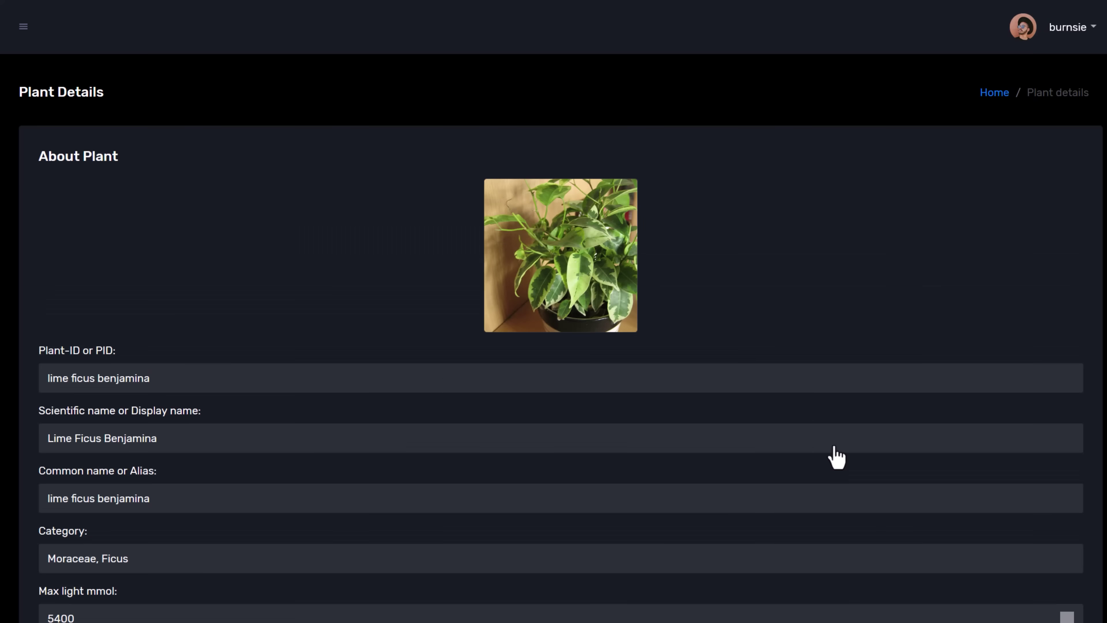
# Review the plant details, then go to the API keys page with OAuth2 client credentials
pyautogui.scroll(-5, 561, 349)
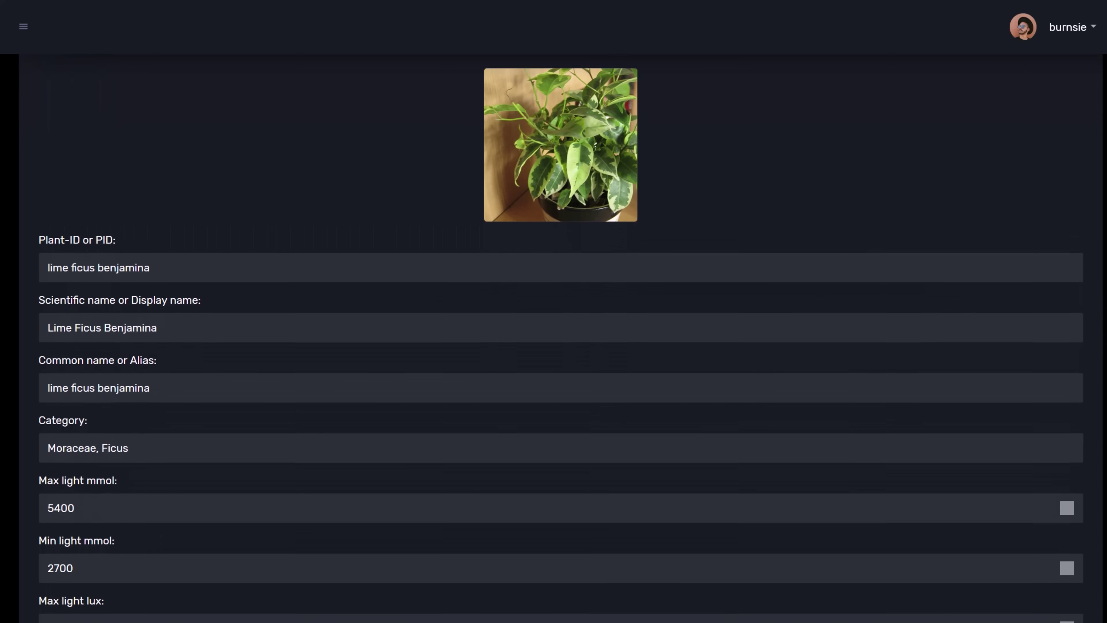
pyautogui.scroll(-6, 562, 349)
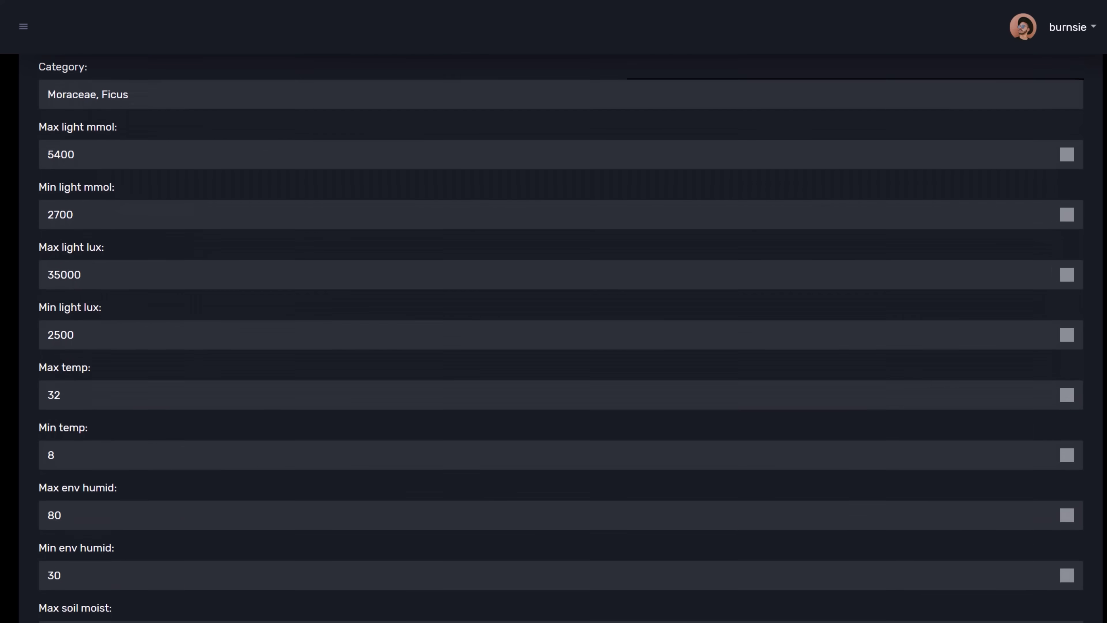
pyautogui.scroll(12, 562, 349)
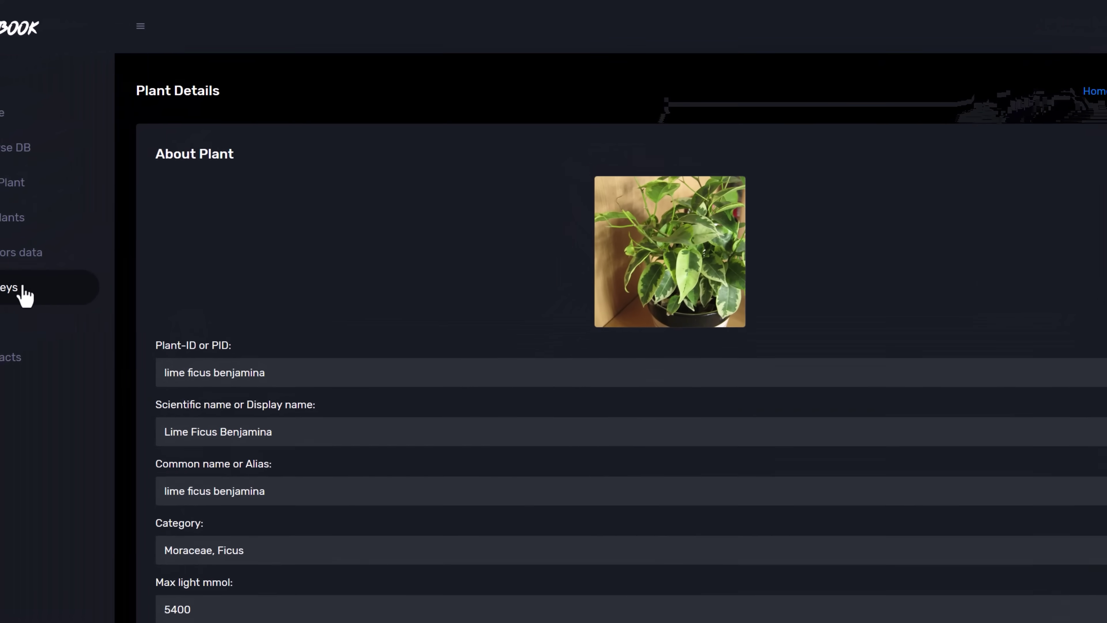
pyautogui.click(81, 247)
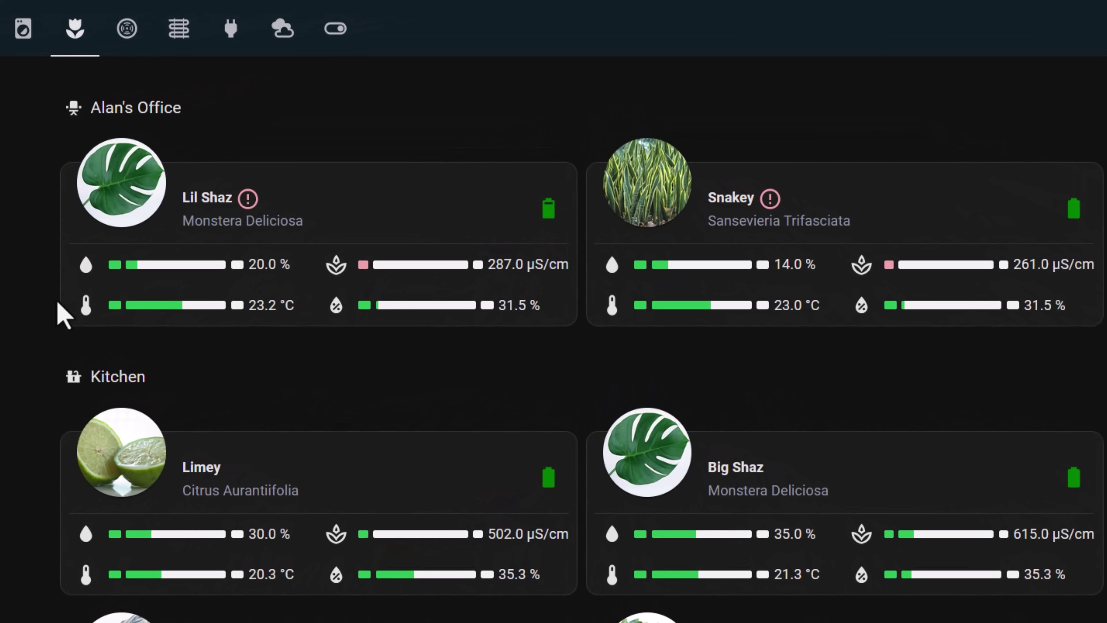
pyautogui.click(149, 188)
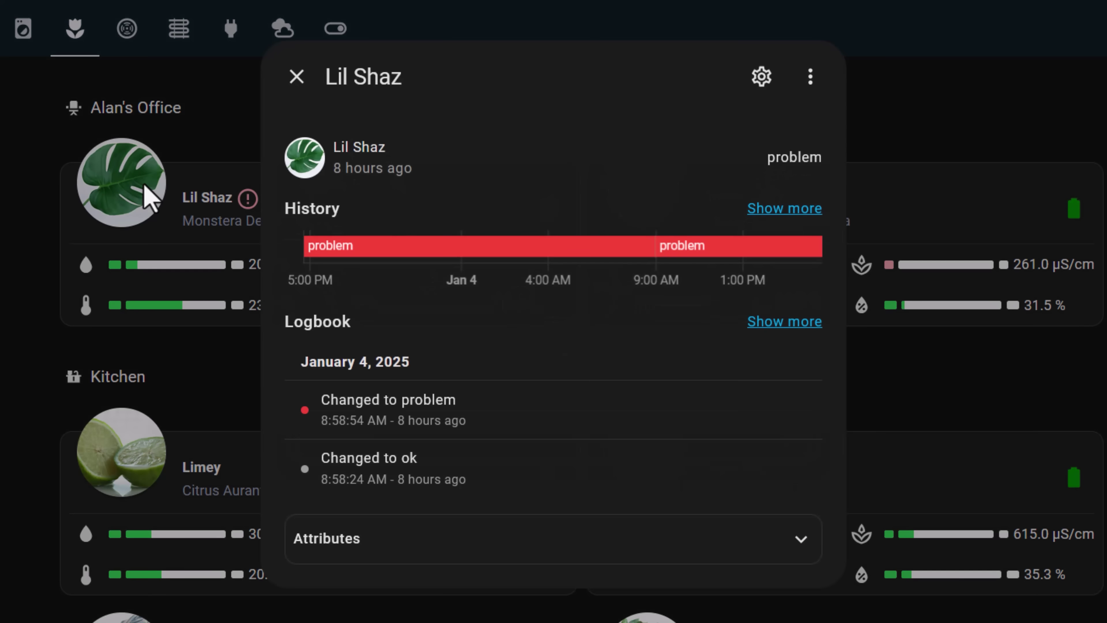
pyautogui.click(294, 77)
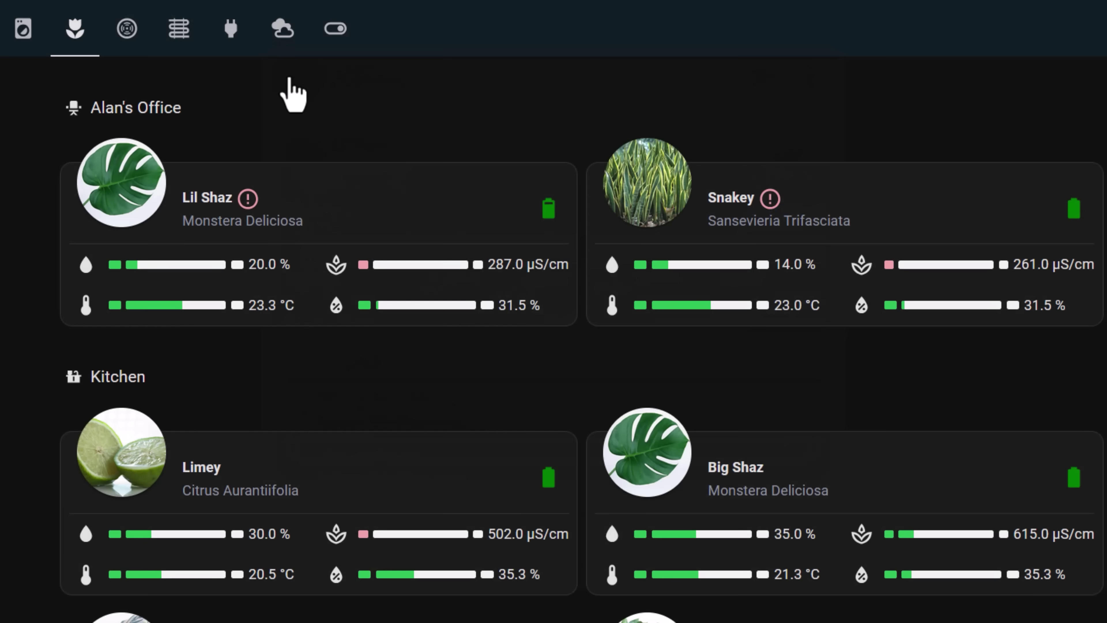
pyautogui.moveTo(158, 264)
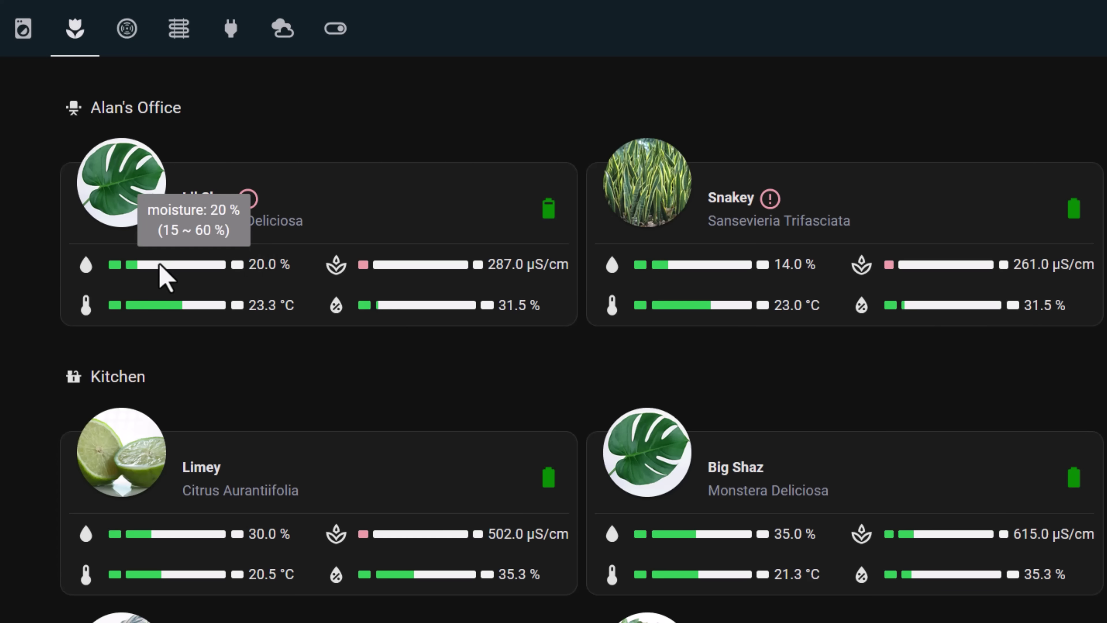
pyautogui.moveTo(398, 271)
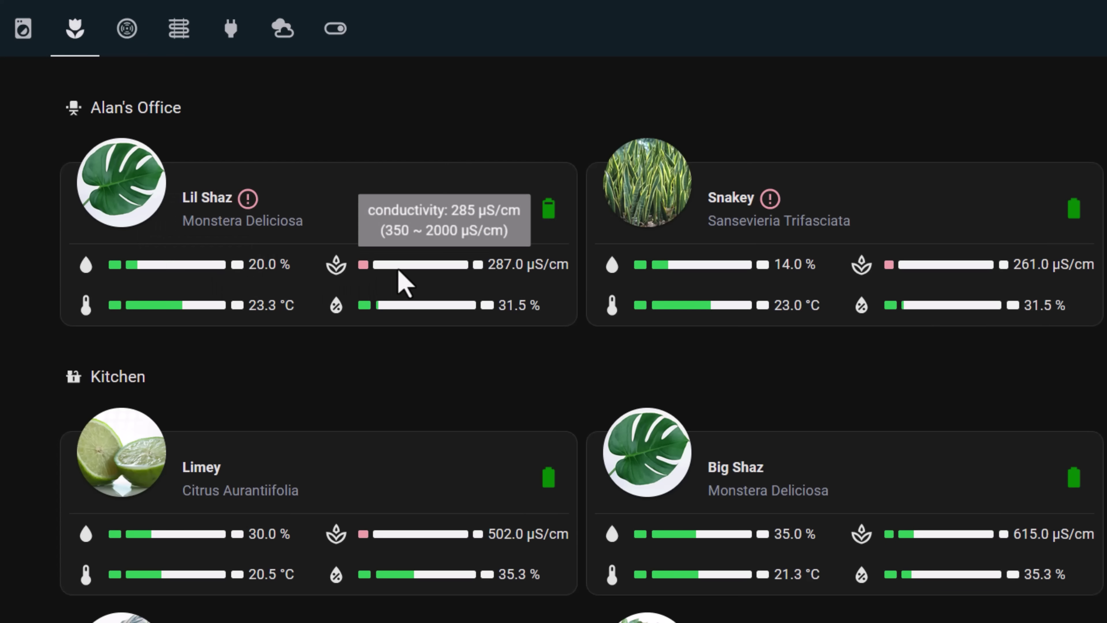
pyautogui.moveTo(229, 304)
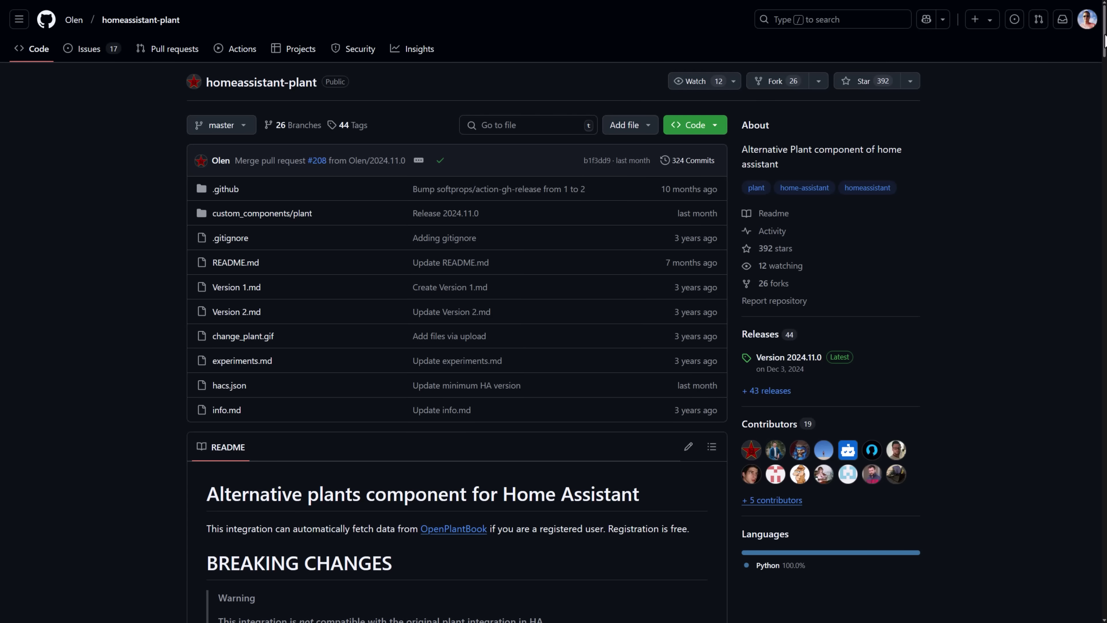
# Read through the README and copy the home-assistant-openplantbook repository URL
pyautogui.scroll(-2, 554, 312)
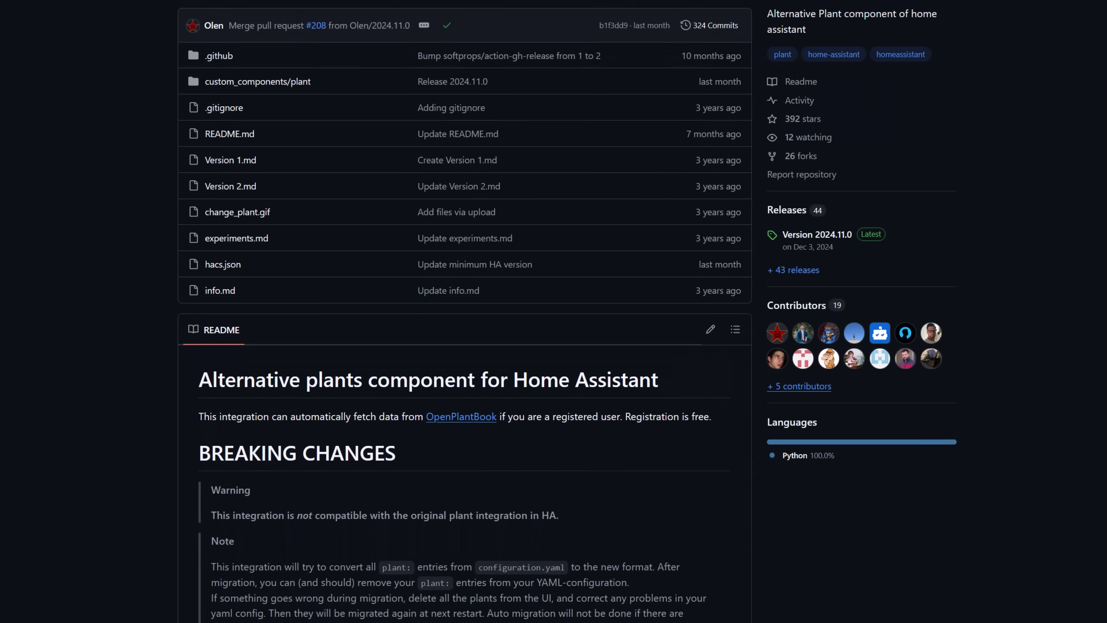
pyautogui.scroll(-6, 554, 312)
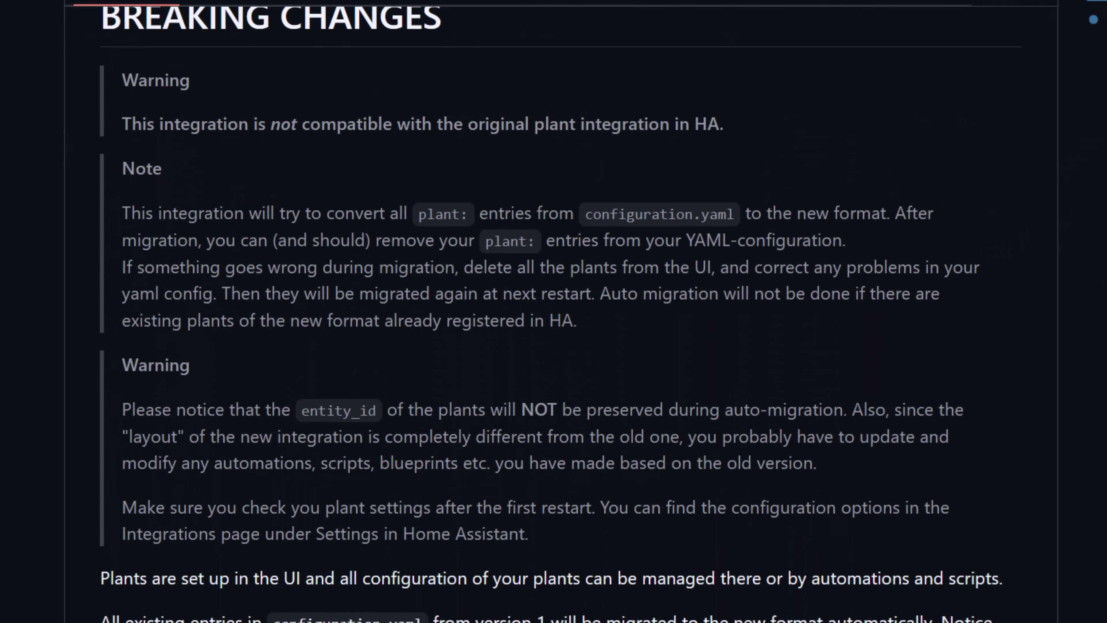
pyautogui.scroll(-12, 554, 312)
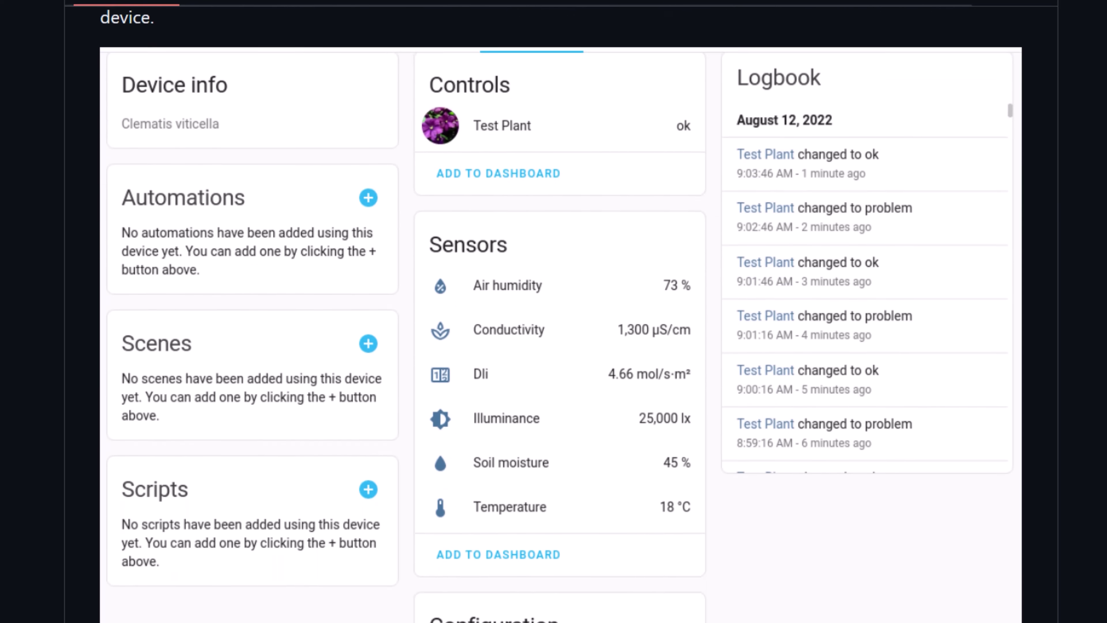
pyautogui.scroll(-12, 554, 311)
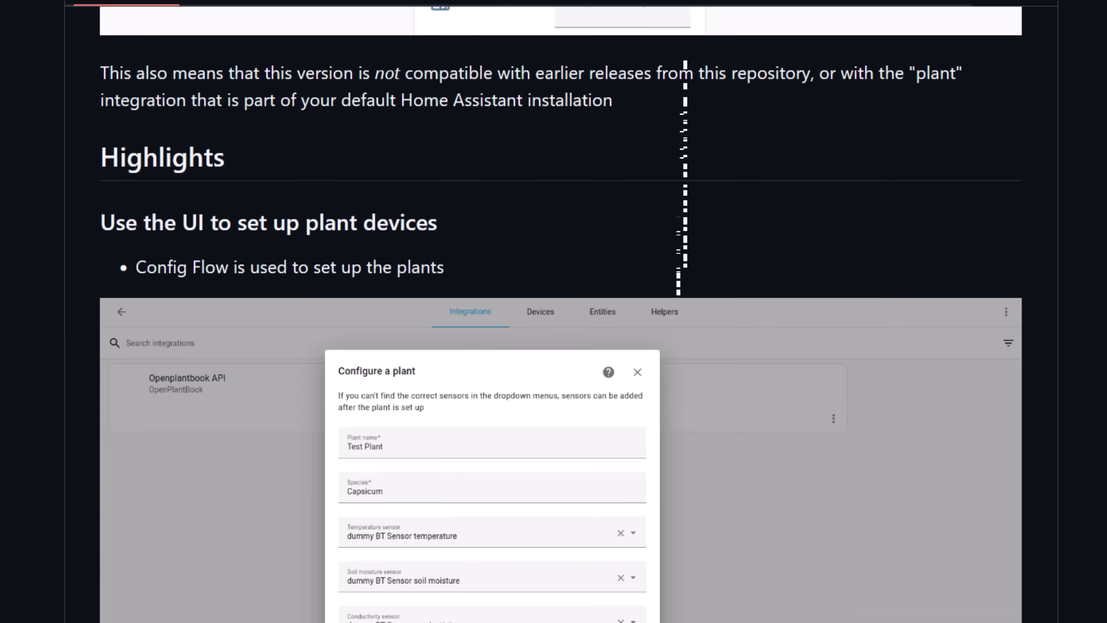
pyautogui.scroll(-12, 554, 311)
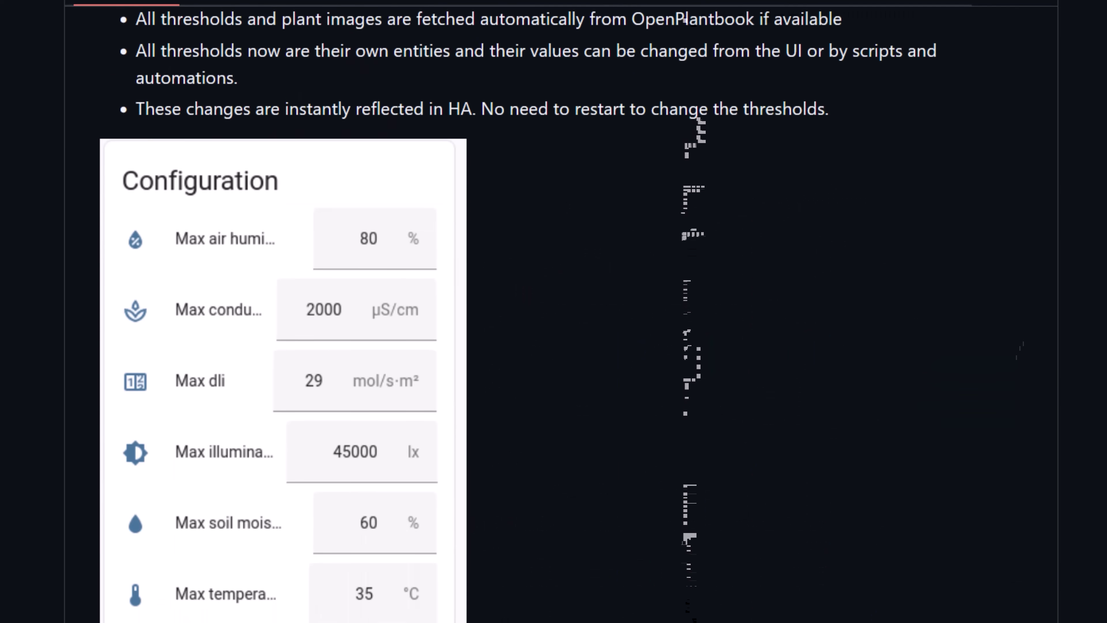
pyautogui.scroll(-12, 554, 311)
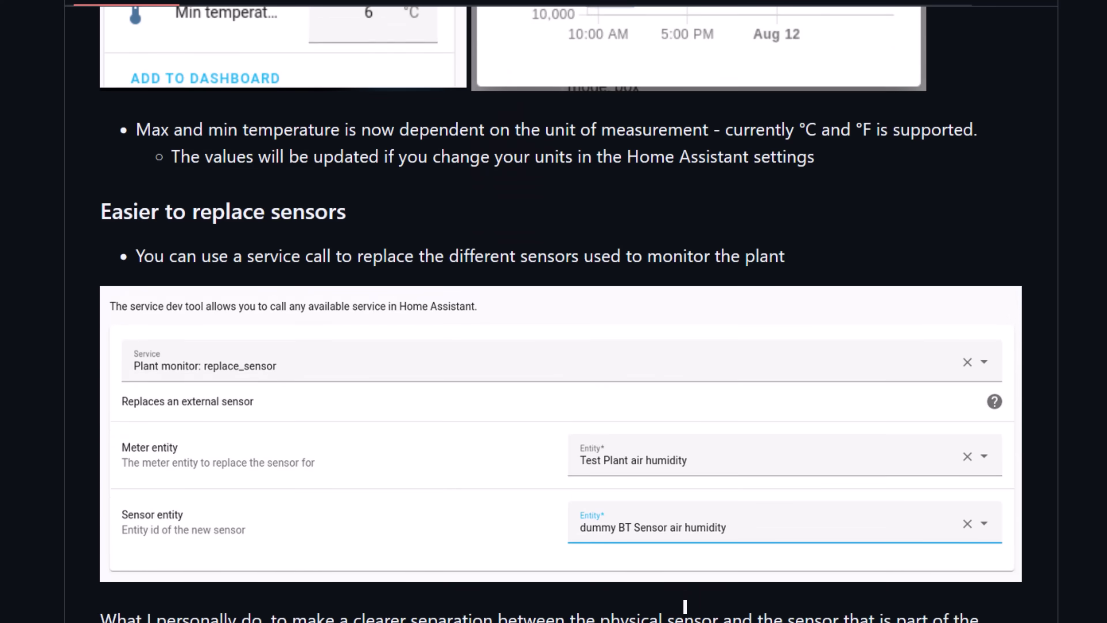
pyautogui.scroll(-10, 553, 312)
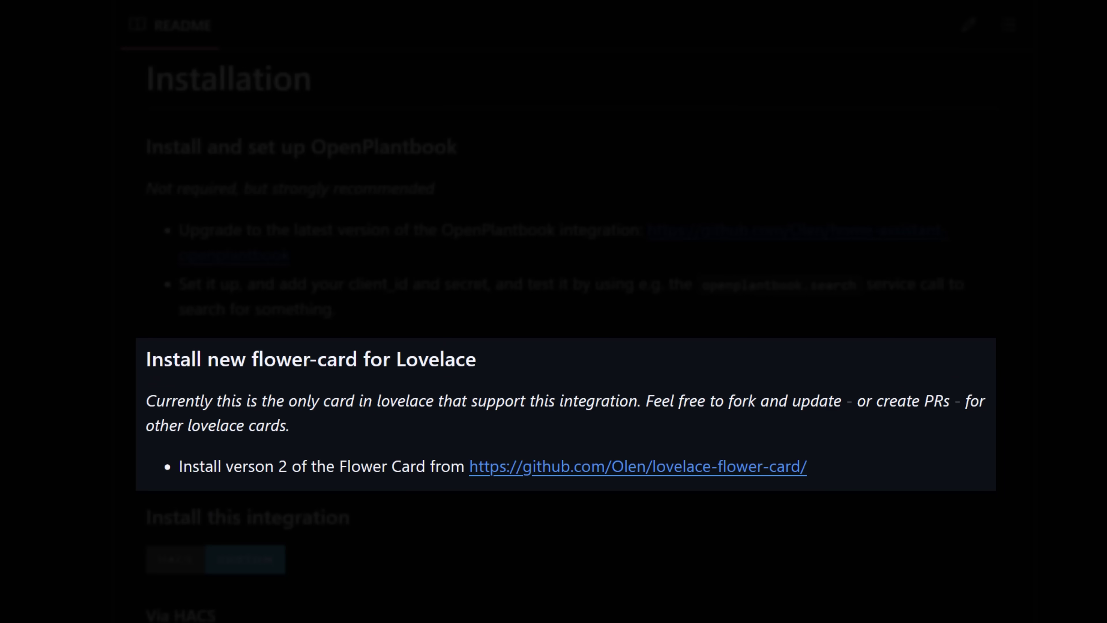
pyautogui.scroll(-6, 566, 336)
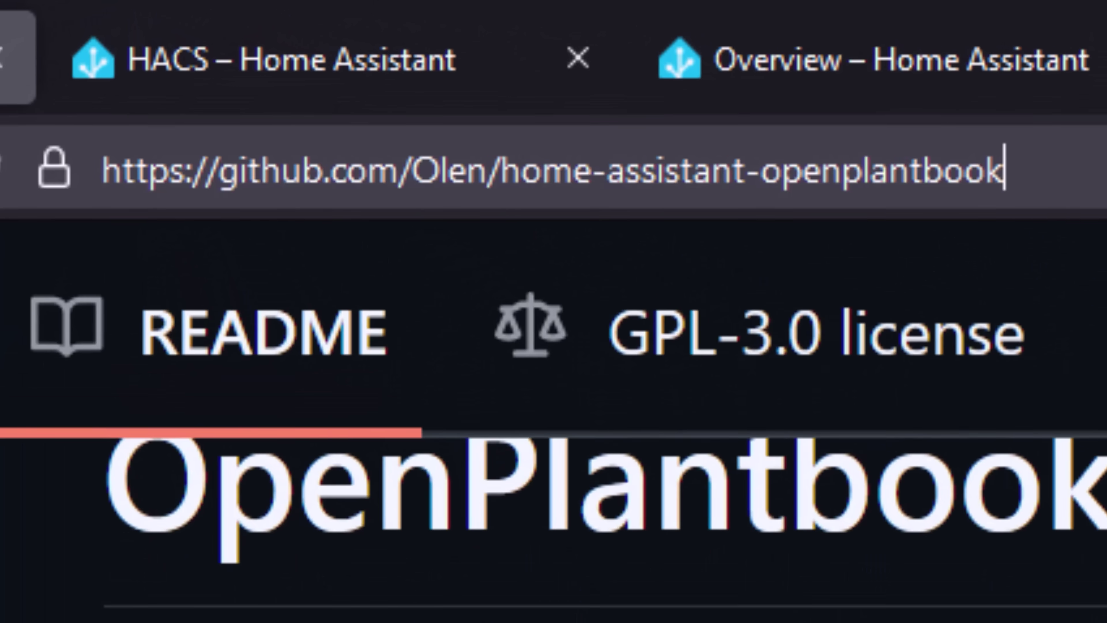
pyautogui.click(354, 39)
pyautogui.press('Escape')
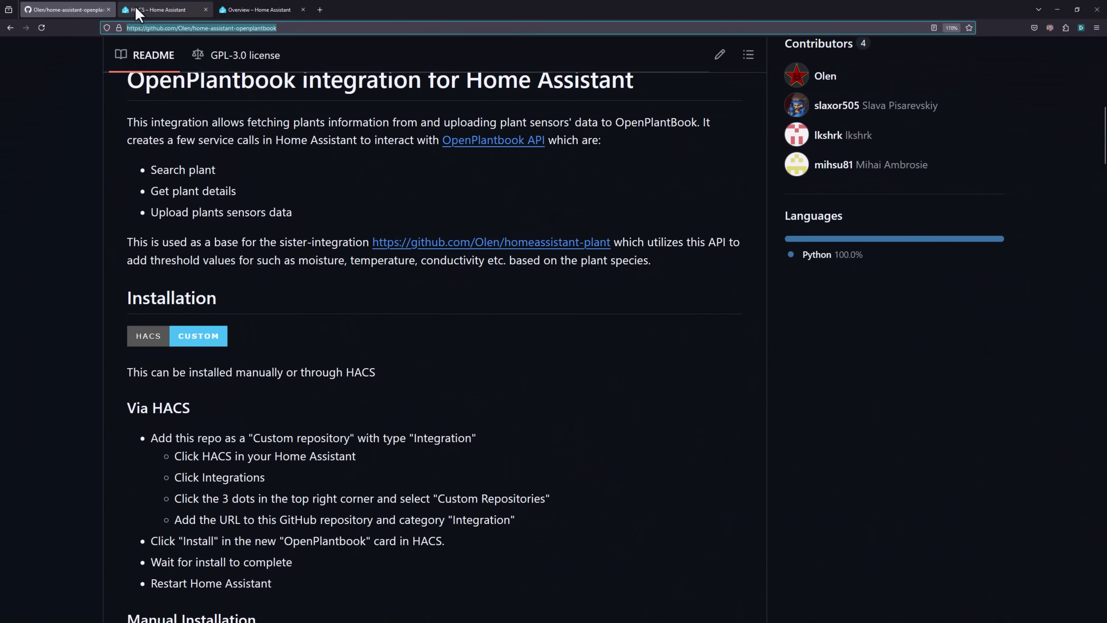
# Add the copied OpenPlantbook URL to HACS custom repositories as an Integration
pyautogui.click(139, 10)
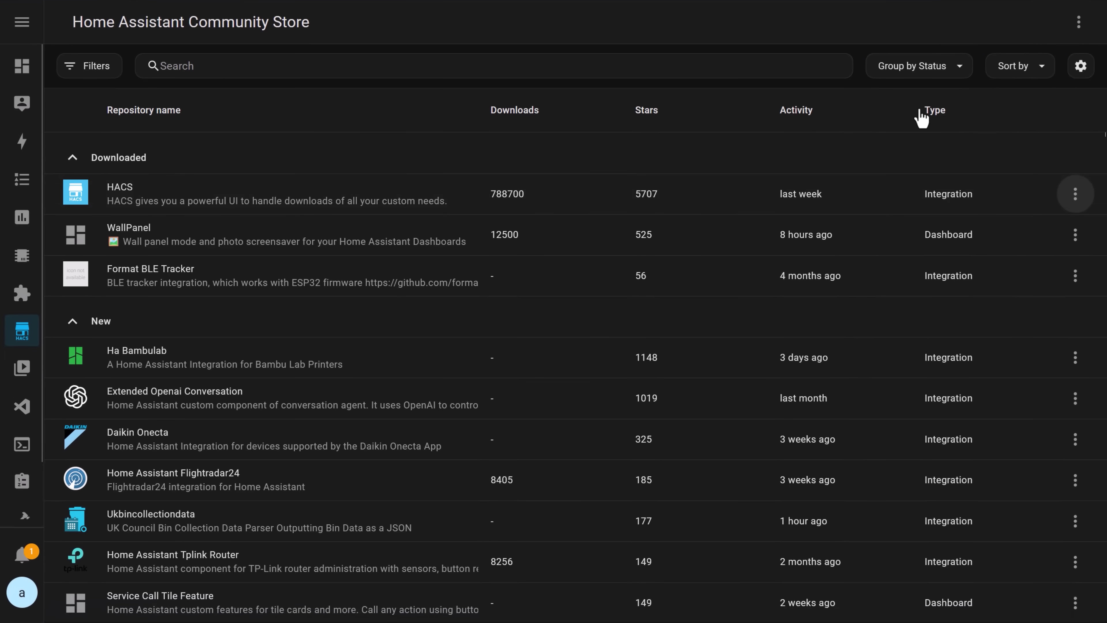
pyautogui.click(1079, 22)
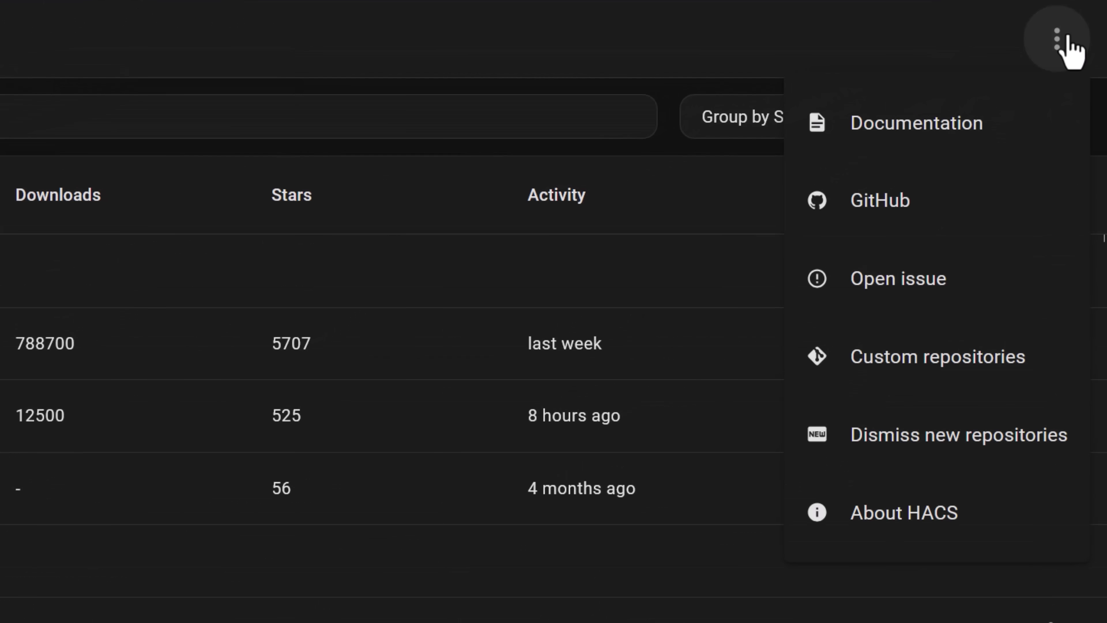
pyautogui.click(972, 365)
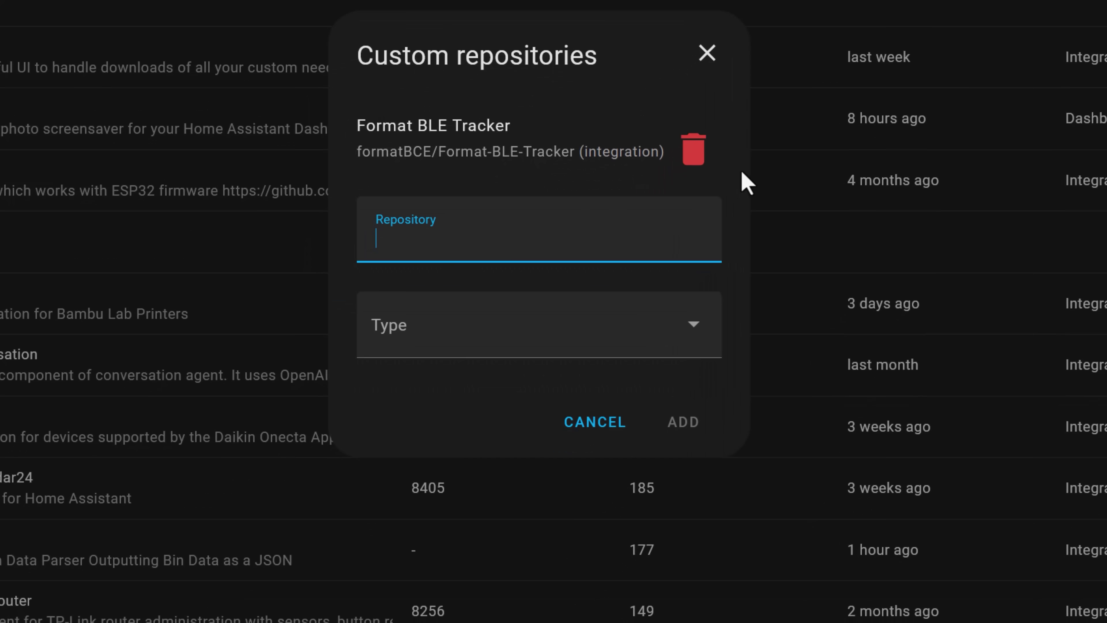
pyautogui.hotkey('ctrl', 'v')
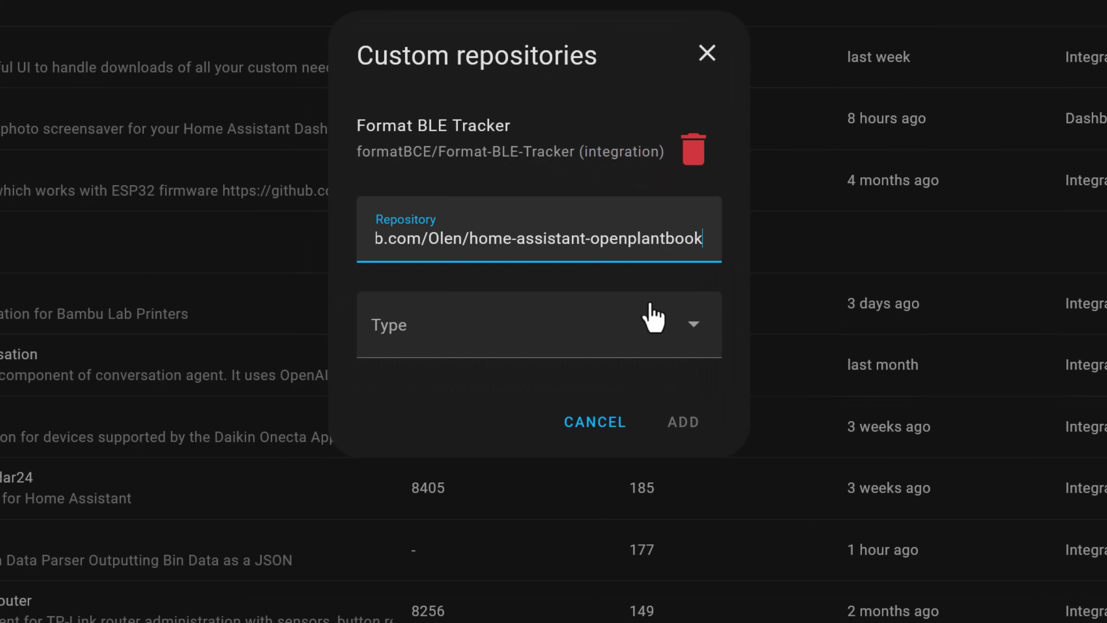
pyautogui.click(636, 334)
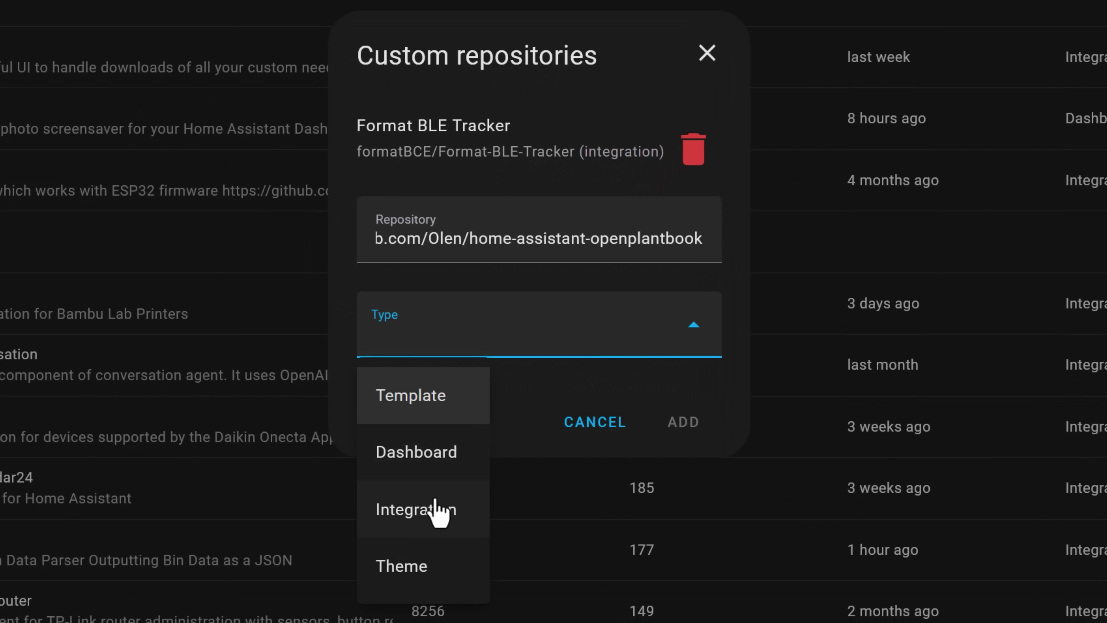
pyautogui.click(436, 517)
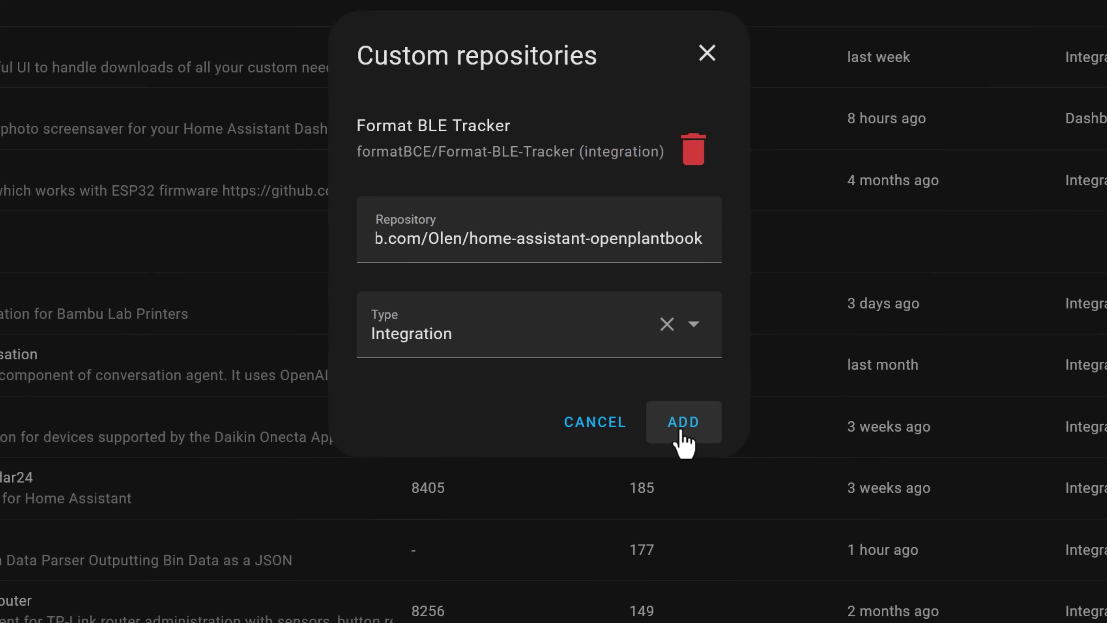
pyautogui.click(682, 438)
pyautogui.click(725, 7)
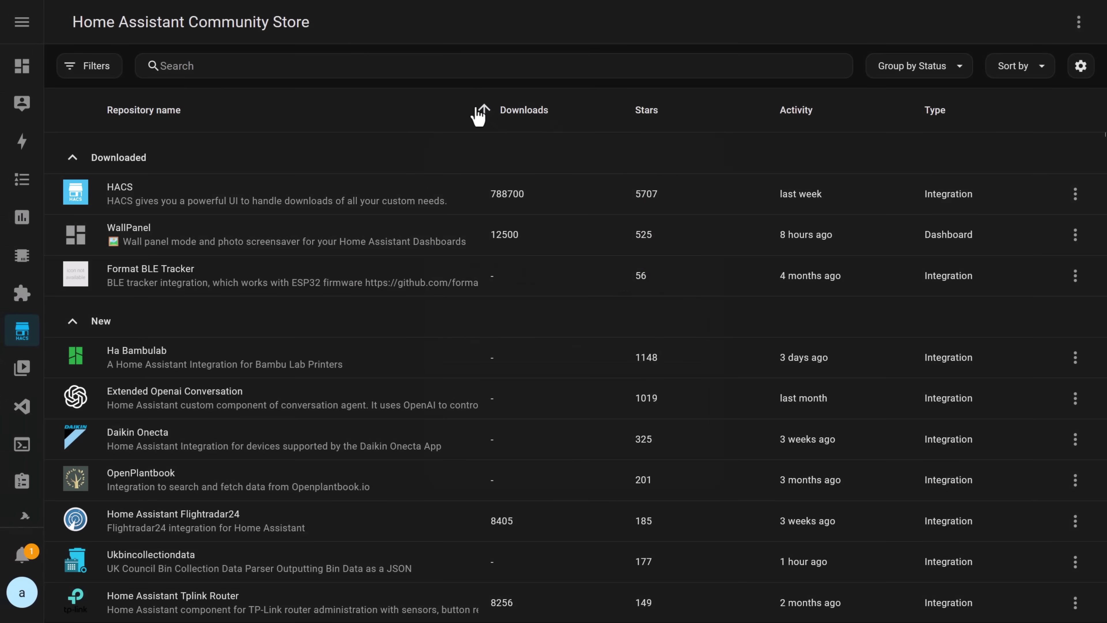
# Search HACS for 'openplant' and download OpenPlantbook version 1.3.0
pyautogui.click(429, 65)
pyautogui.write('openplant')
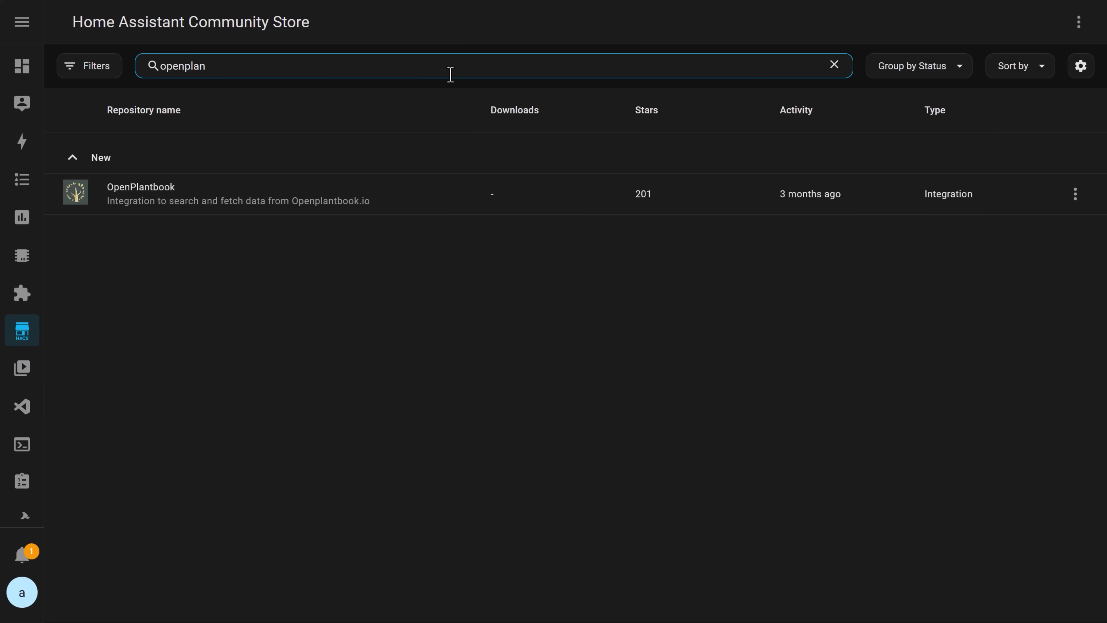
pyautogui.click(928, 195)
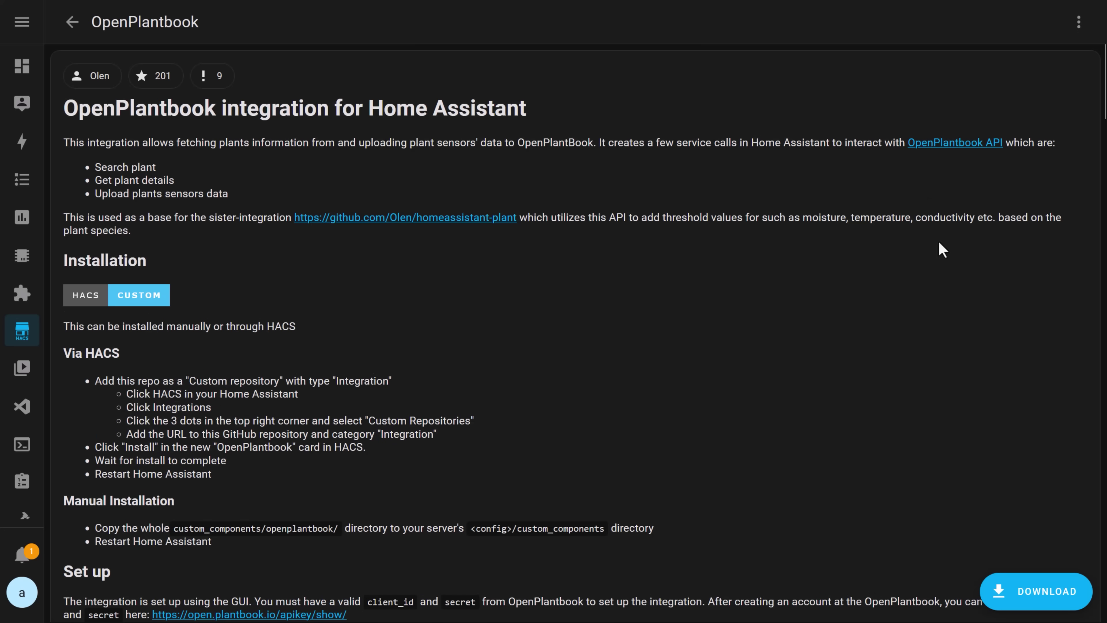
pyautogui.click(1046, 593)
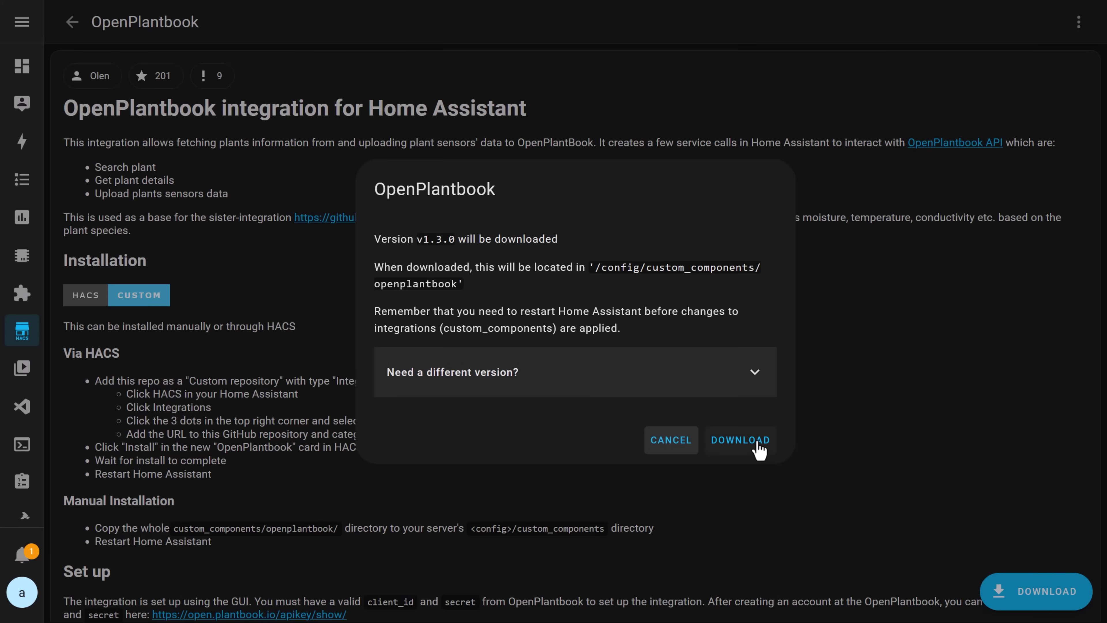
pyautogui.click(758, 442)
pyautogui.scroll(-2, 22, 480)
# Restart Home Assistant through the 'restart required' repair in Settings
pyautogui.click(26, 506)
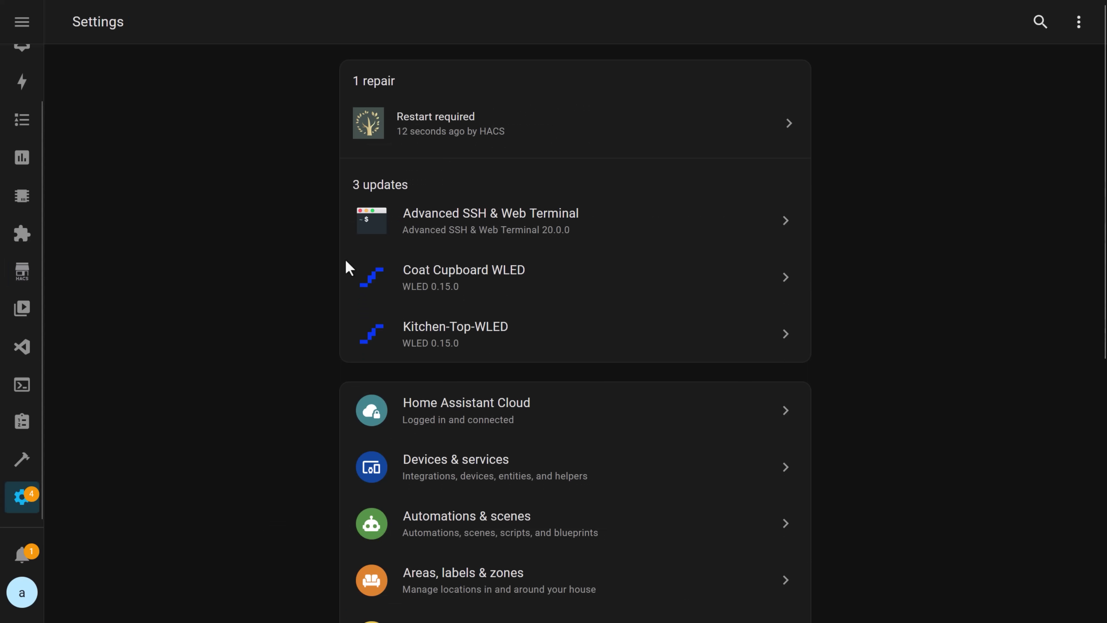
pyautogui.click(761, 131)
pyautogui.click(749, 379)
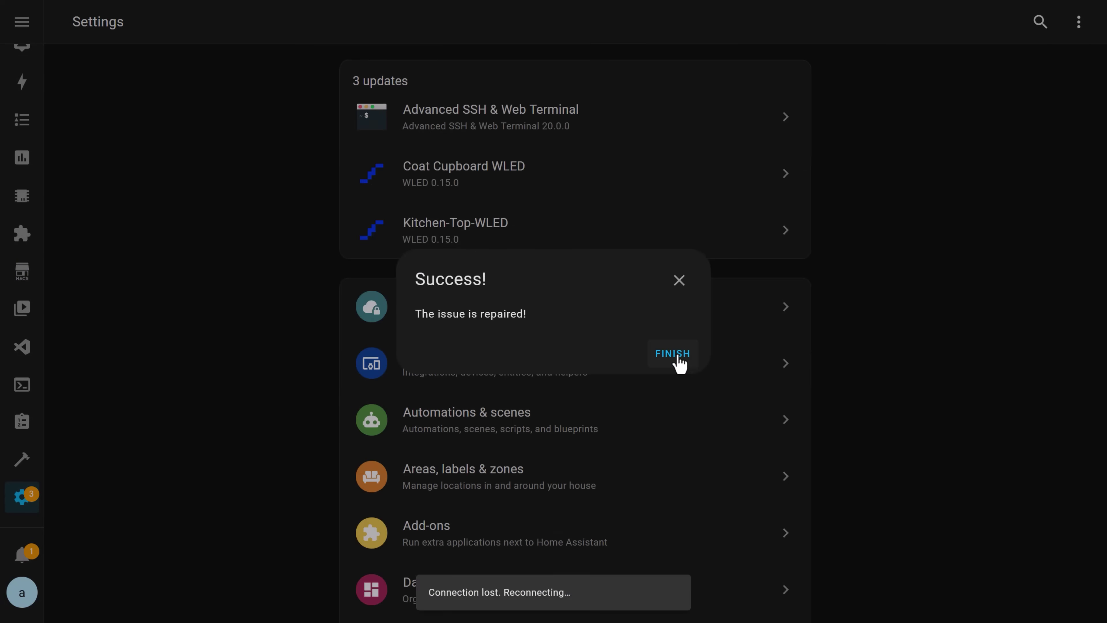
pyautogui.click(677, 357)
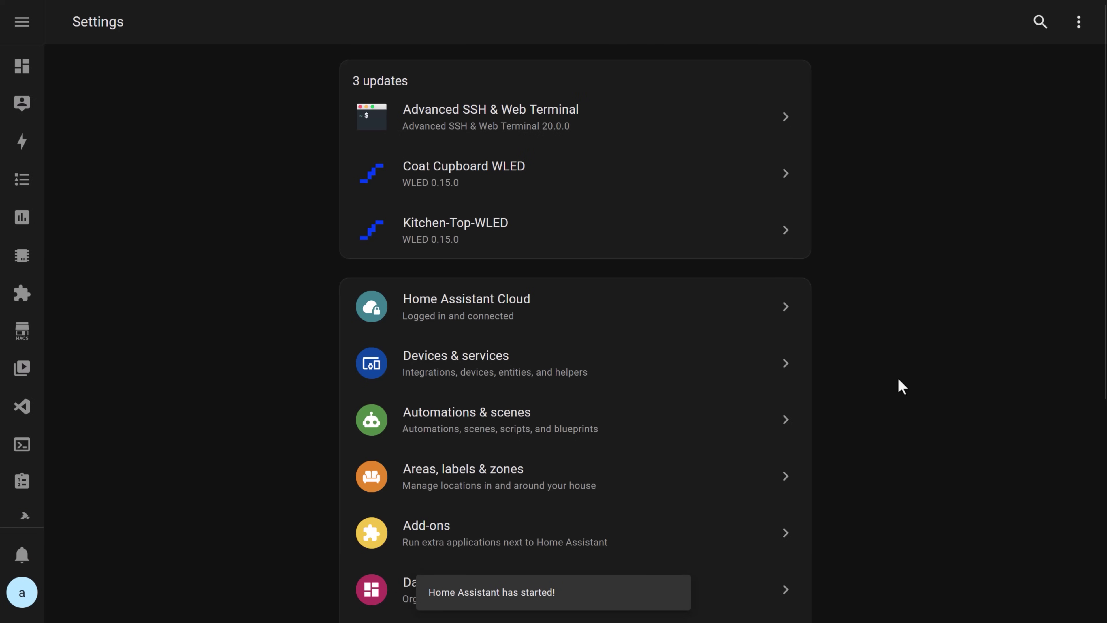
# Add a new integration by searching 'openpl' and selecting OpenPlantbook
pyautogui.click(709, 368)
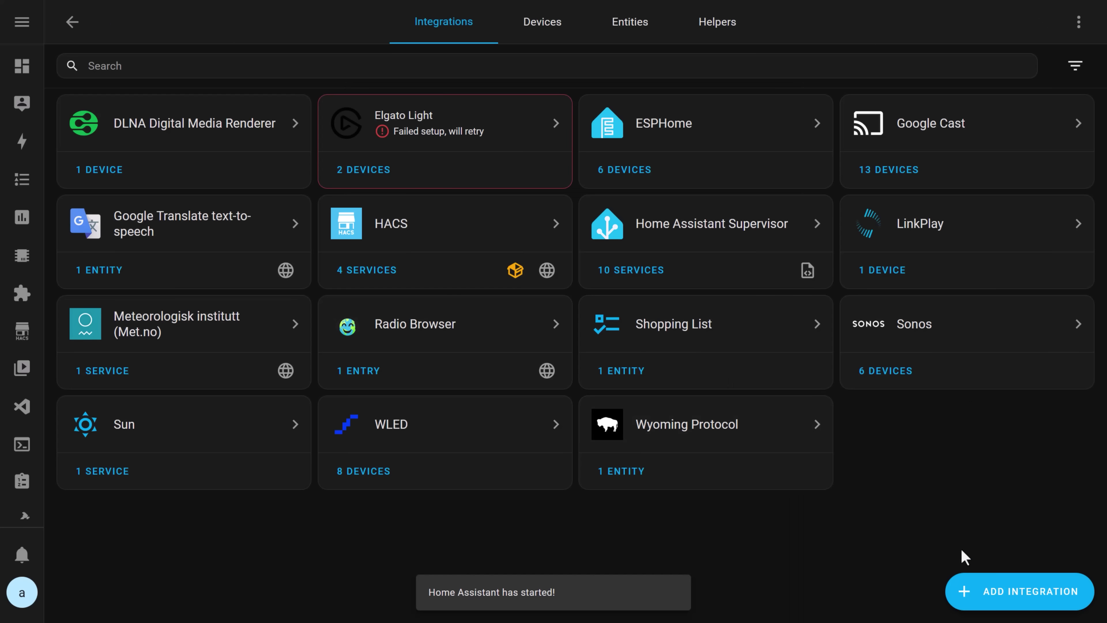
pyautogui.click(1011, 593)
pyautogui.write('o')
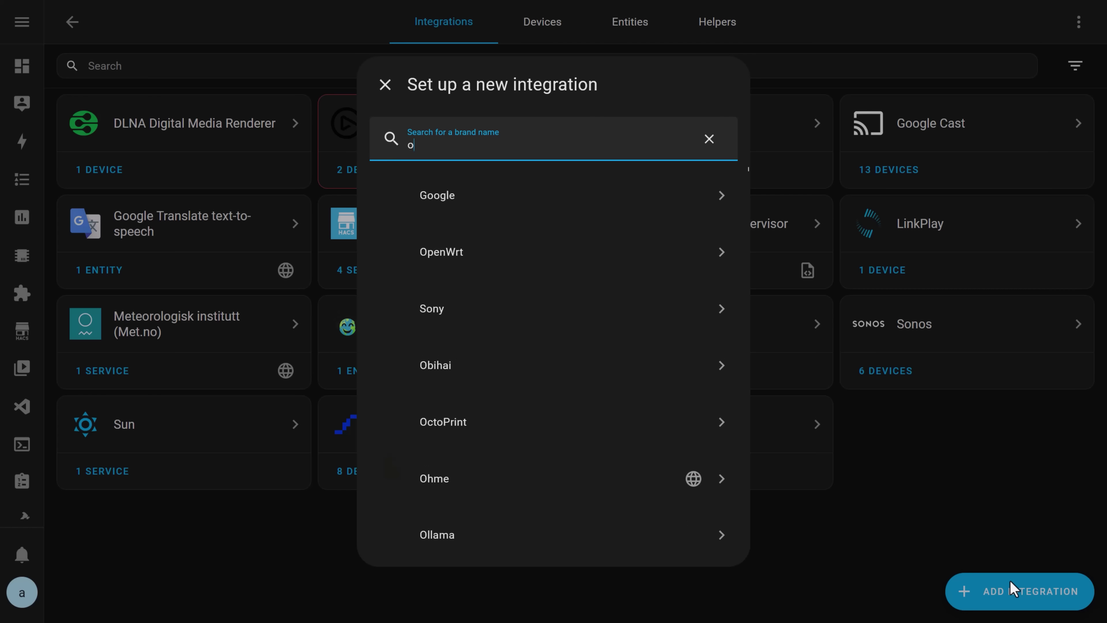
pyautogui.write('penpl')
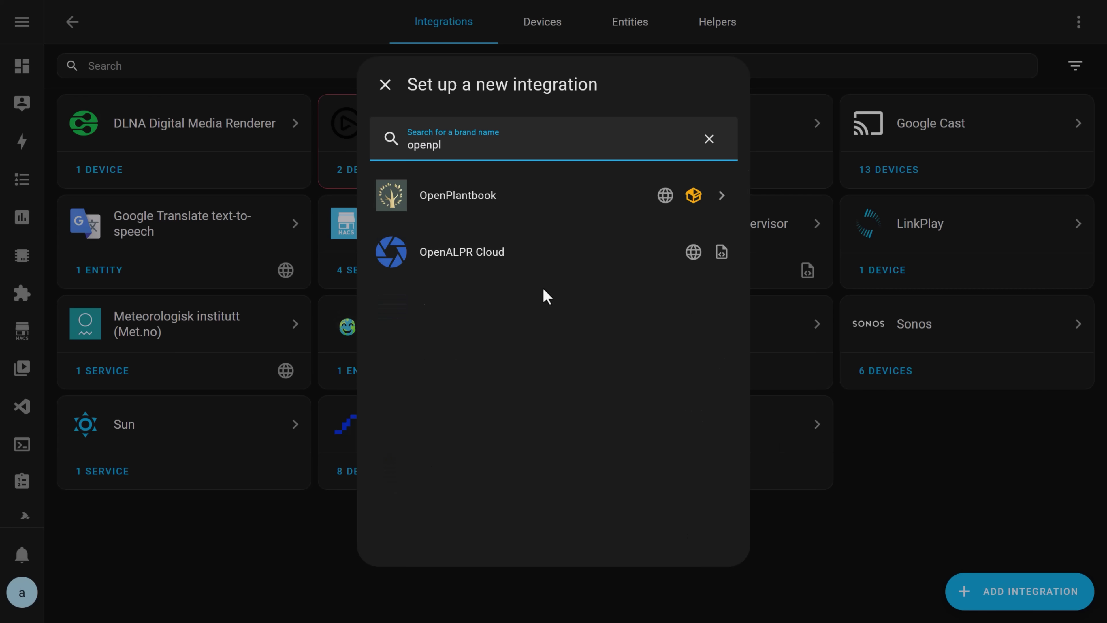
pyautogui.click(517, 199)
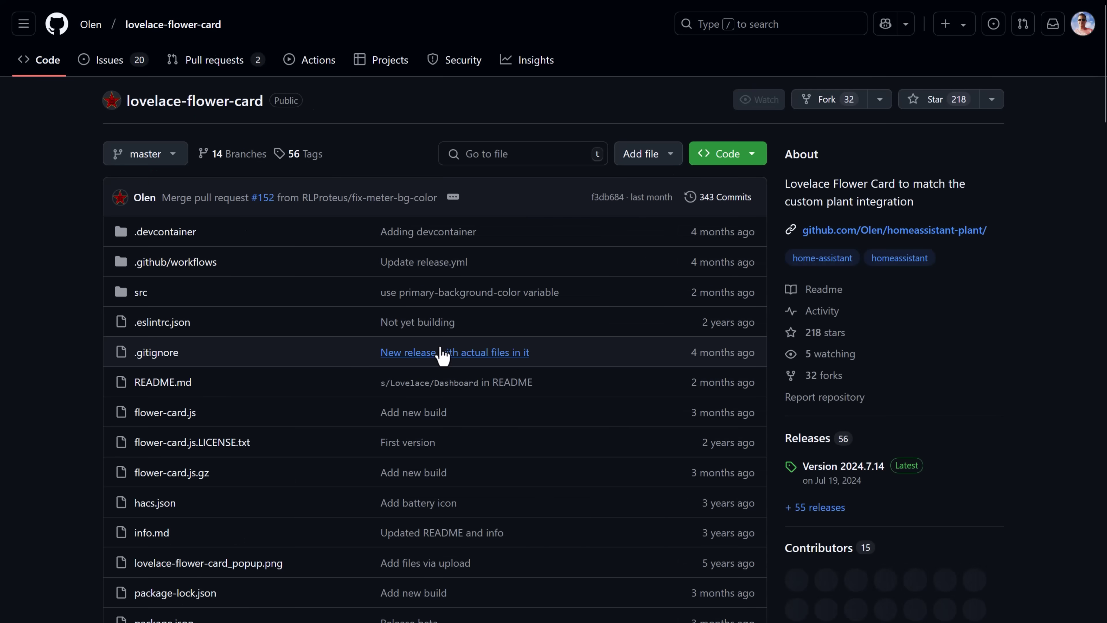
pyautogui.scroll(-2, 400, 453)
pyautogui.scroll(-15, 401, 468)
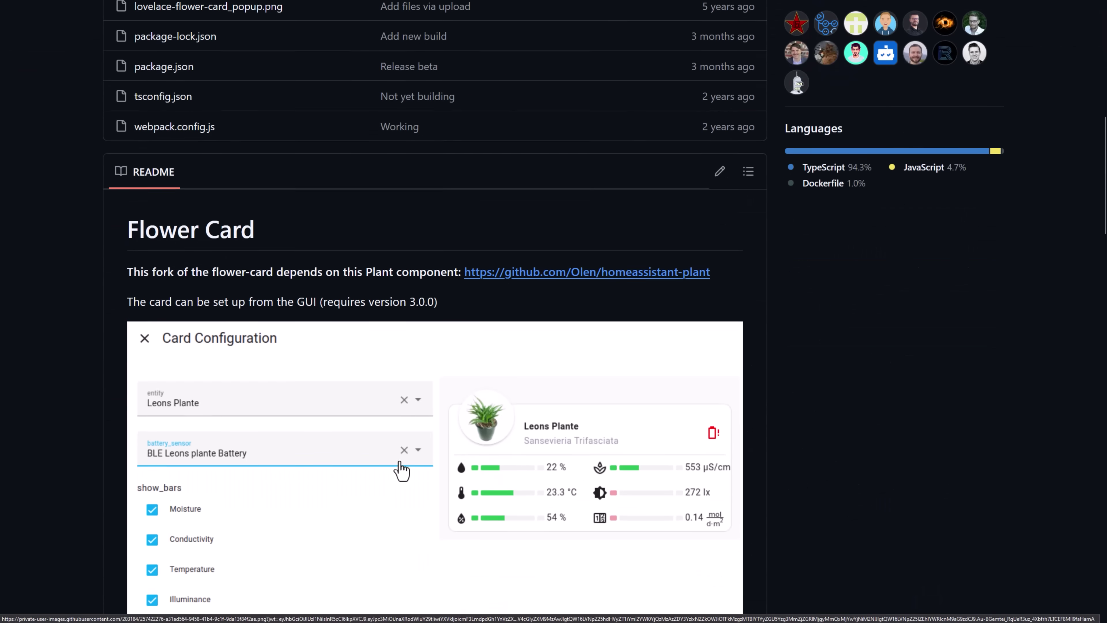
pyautogui.scroll(-20, 401, 470)
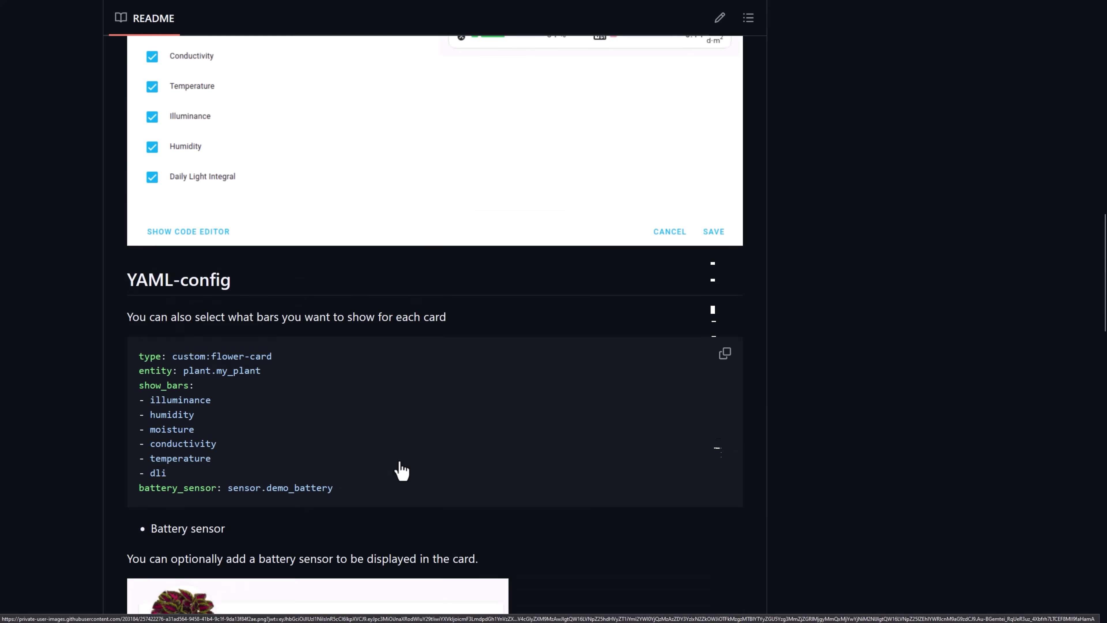
pyautogui.scroll(-3, 401, 470)
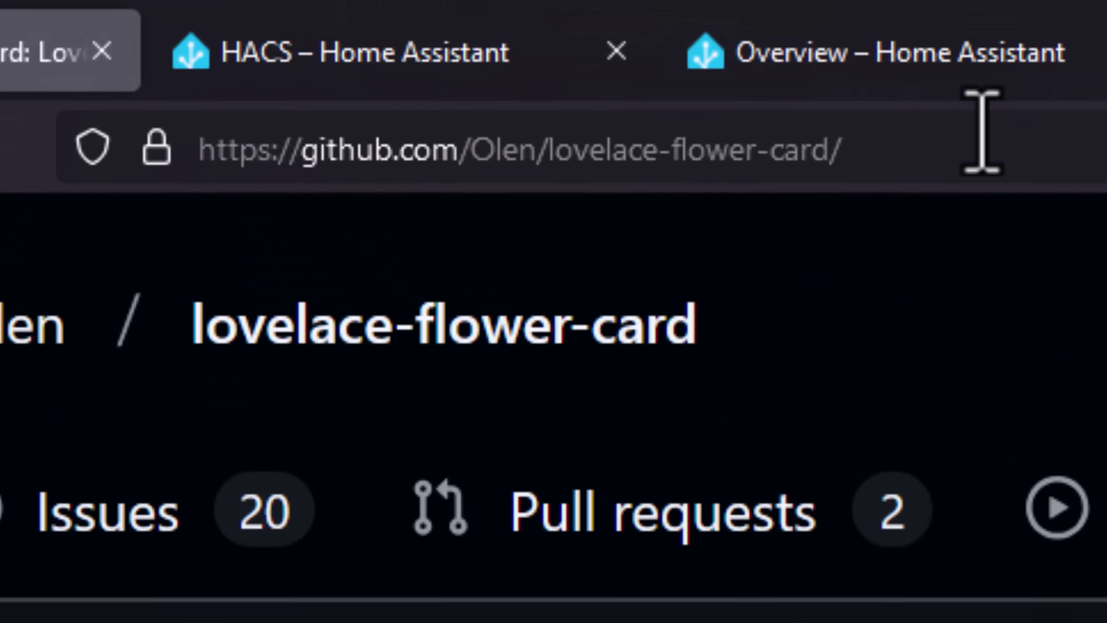
# Add the Flower Card repository URL to HACS custom repositories as type Dashboard
pyautogui.click(982, 131)
pyautogui.hotkey('ctrl', 'c')
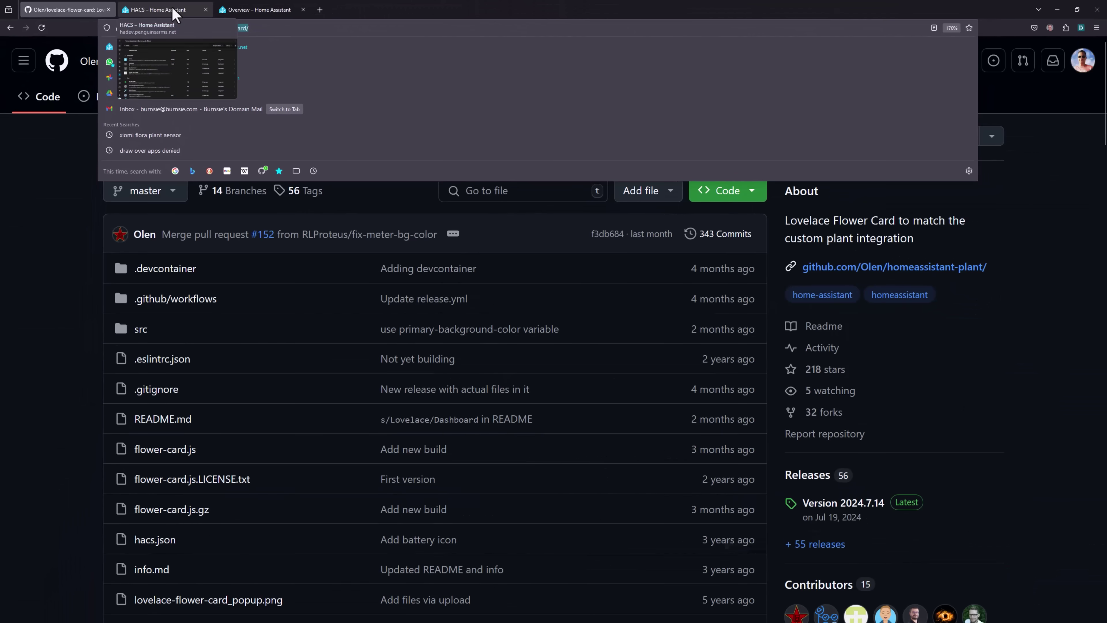
pyautogui.click(305, 56)
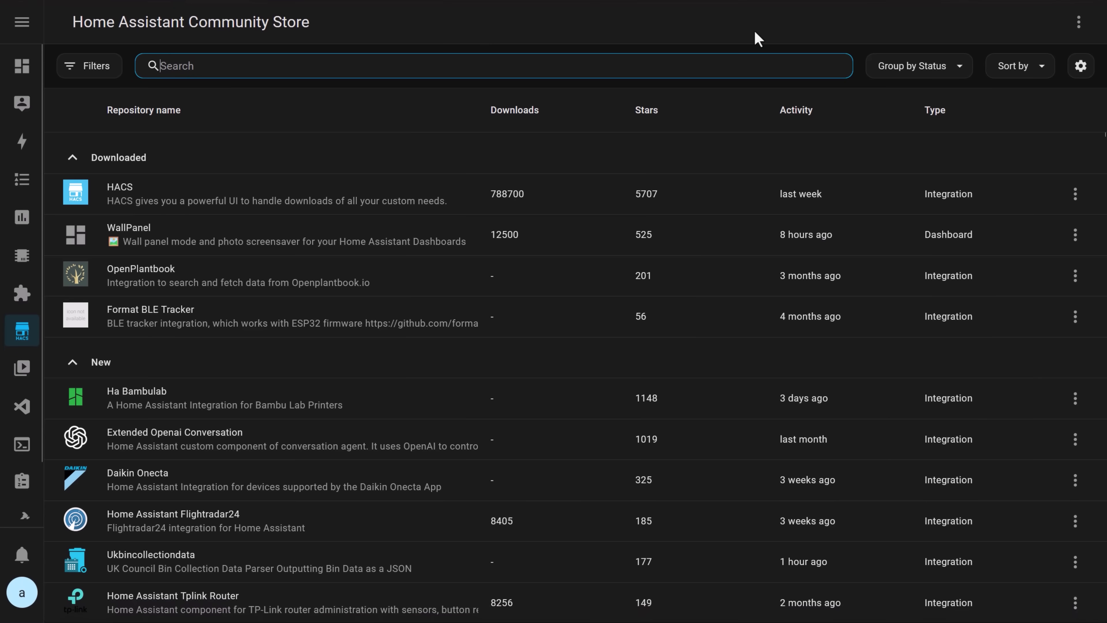
pyautogui.click(1079, 22)
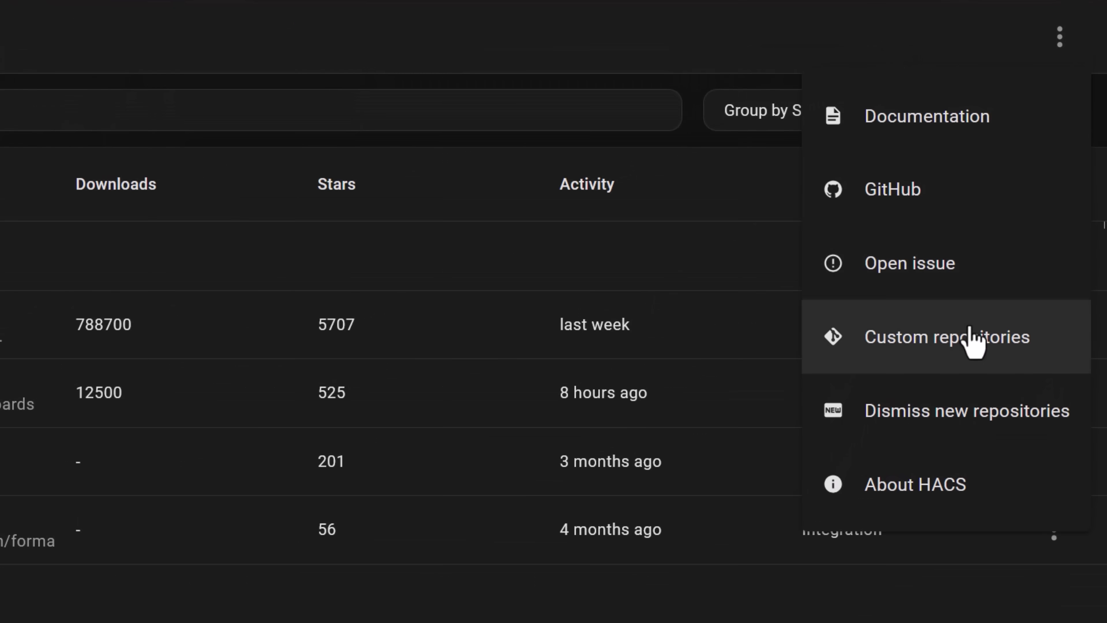
pyautogui.click(1030, 207)
pyautogui.hotkey('ctrl', 'v')
pyautogui.click(449, 605)
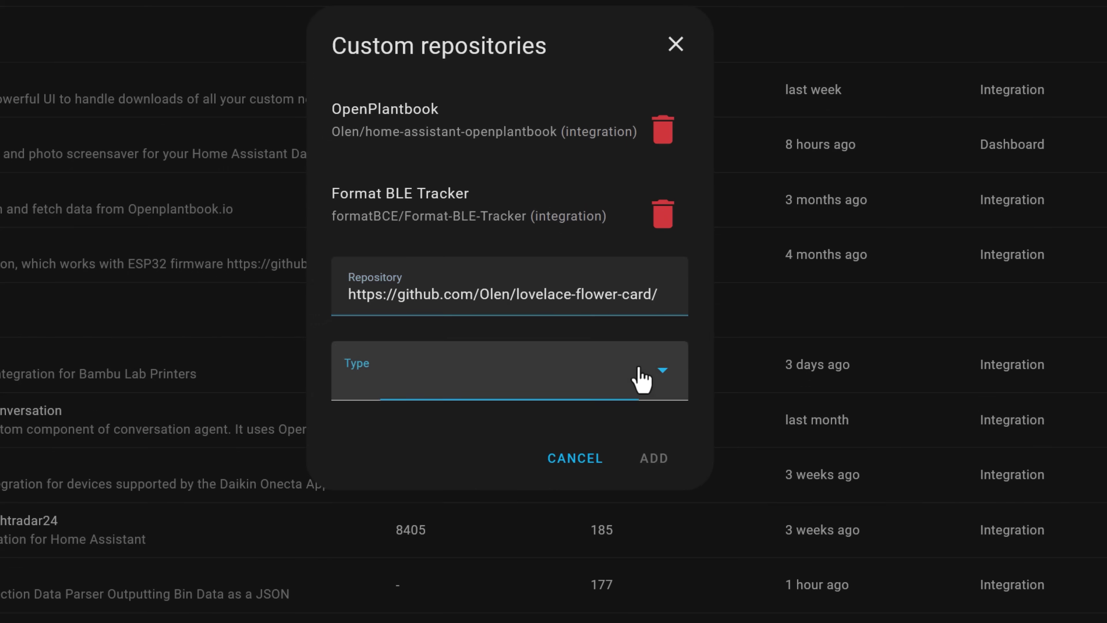
pyautogui.click(384, 436)
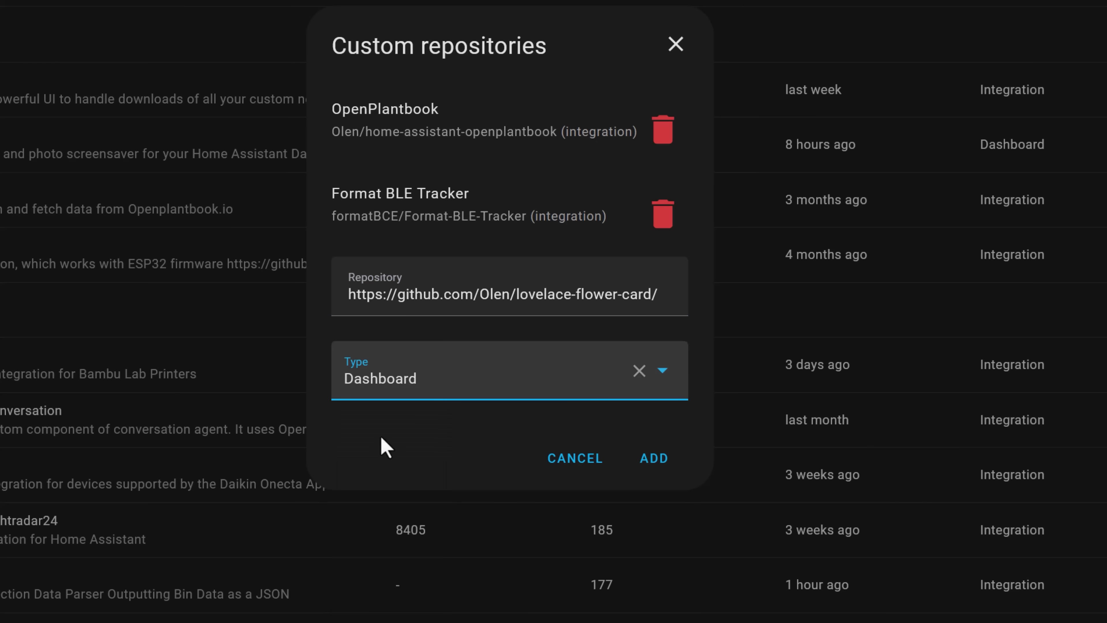
pyautogui.click(657, 464)
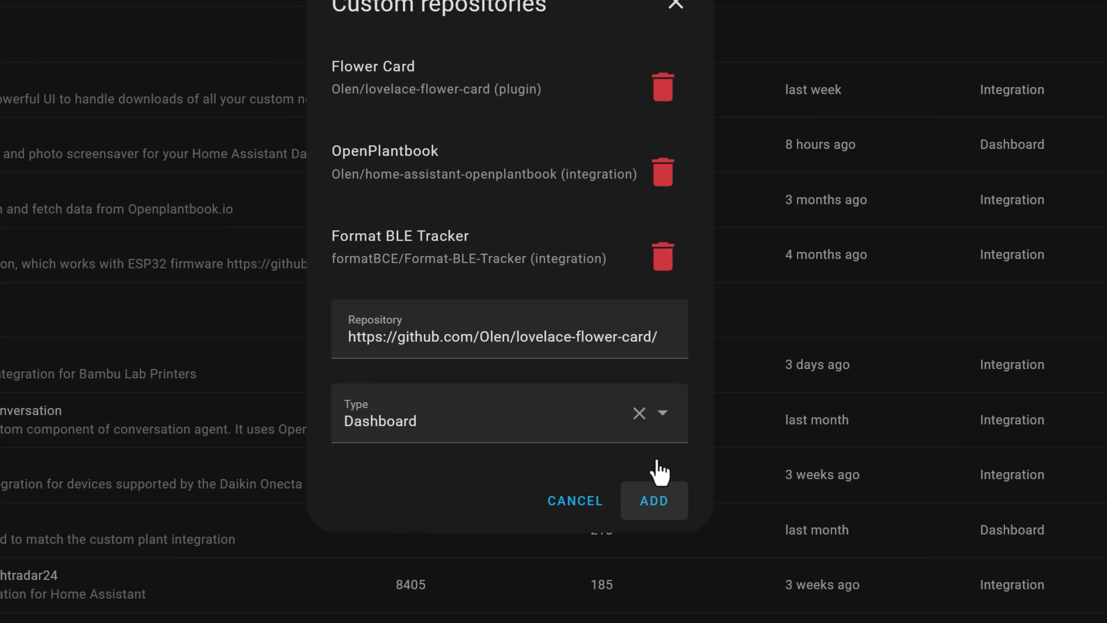
# Search the store for 'flower' and download Flower Card
pyautogui.click(675, 4)
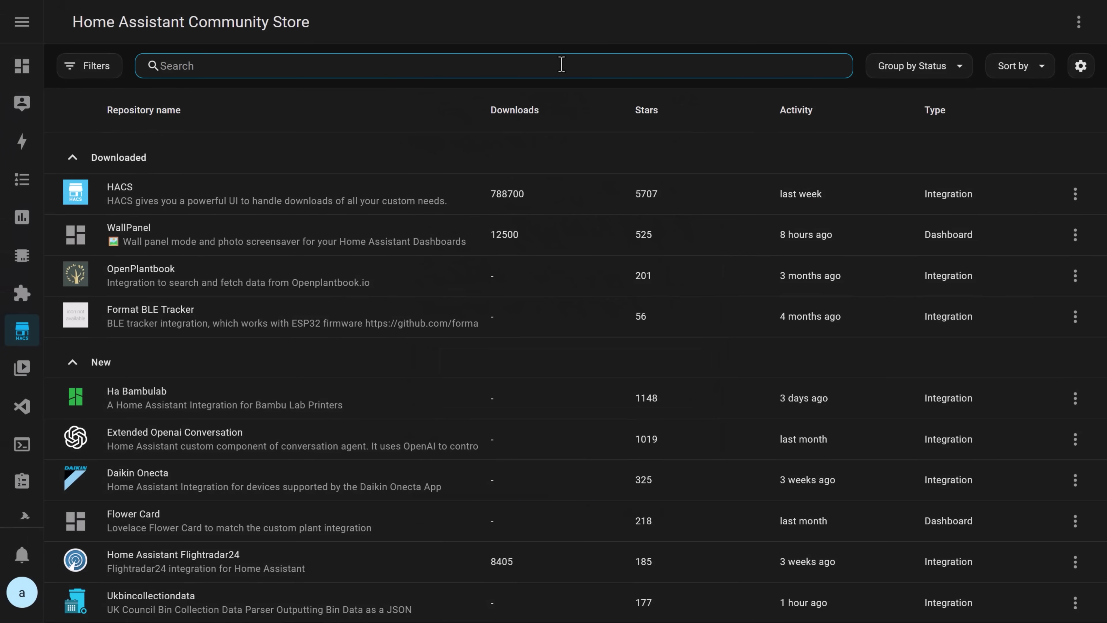
pyautogui.write('flower')
pyautogui.click(376, 200)
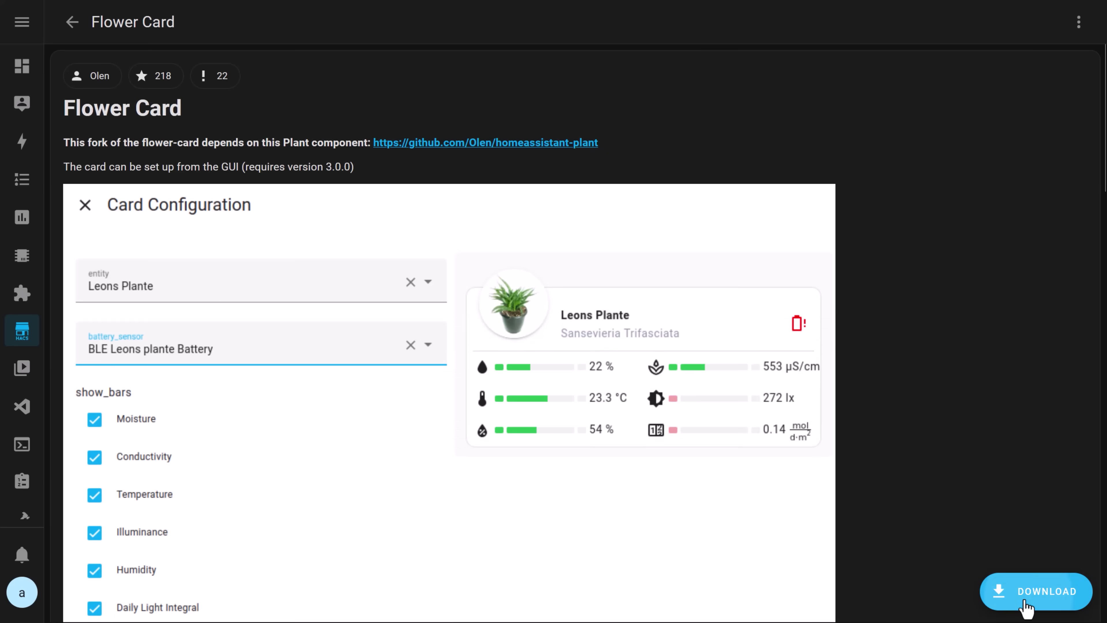
pyautogui.click(1027, 607)
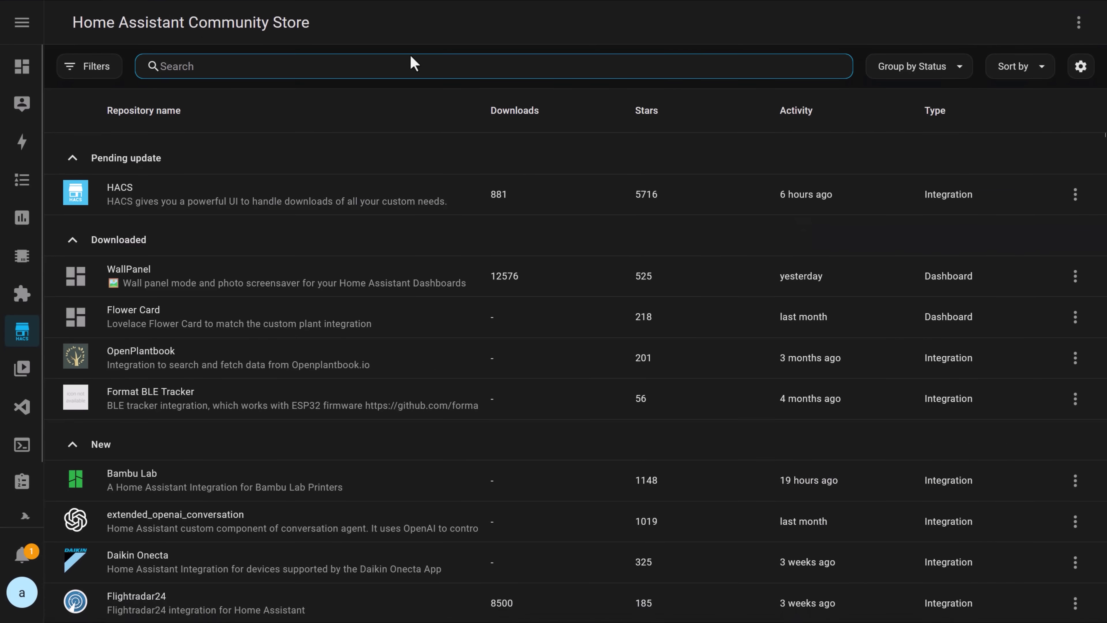
# Add homeassistant-plant as an Integration repository, then search 'plant' and download Home Assistant Plant
pyautogui.click(1079, 22)
pyautogui.click(981, 205)
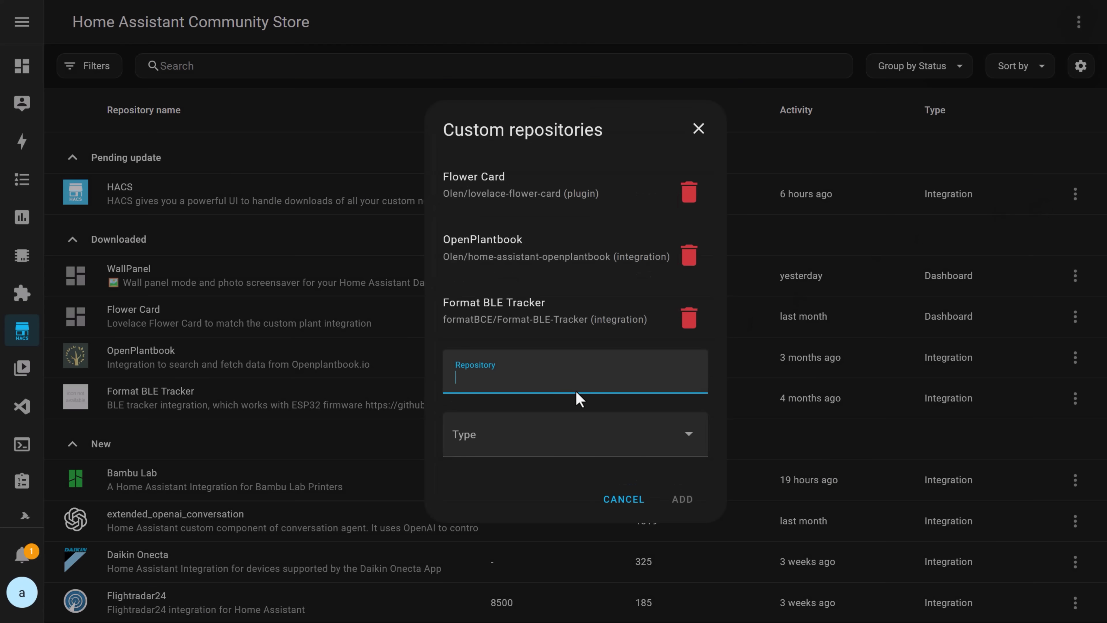
pyautogui.click(682, 499)
pyautogui.click(549, 72)
pyautogui.write('plant')
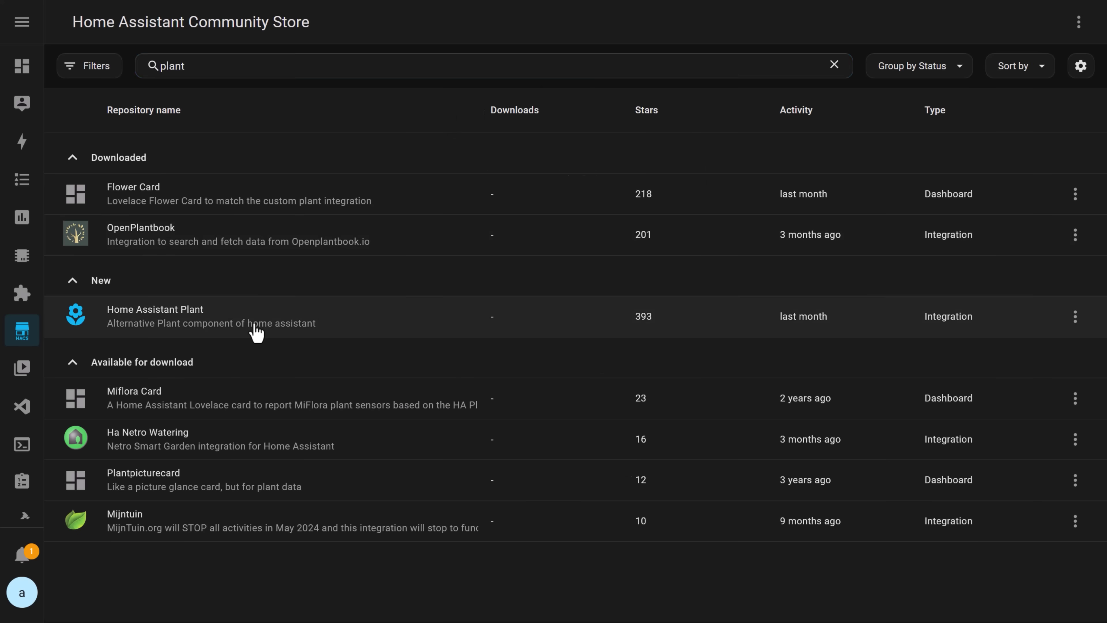
pyautogui.click(255, 326)
pyautogui.click(1016, 590)
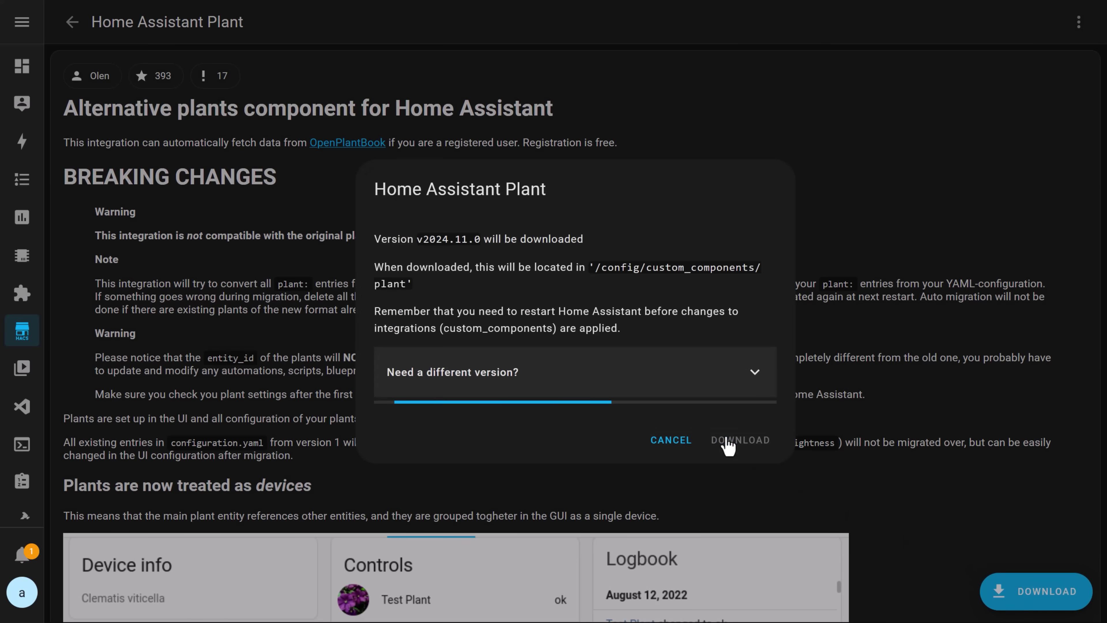
# Restart Home Assistant through the 'Restart required' repair in Settings
pyautogui.scroll(-2, 22, 458)
pyautogui.click(22, 496)
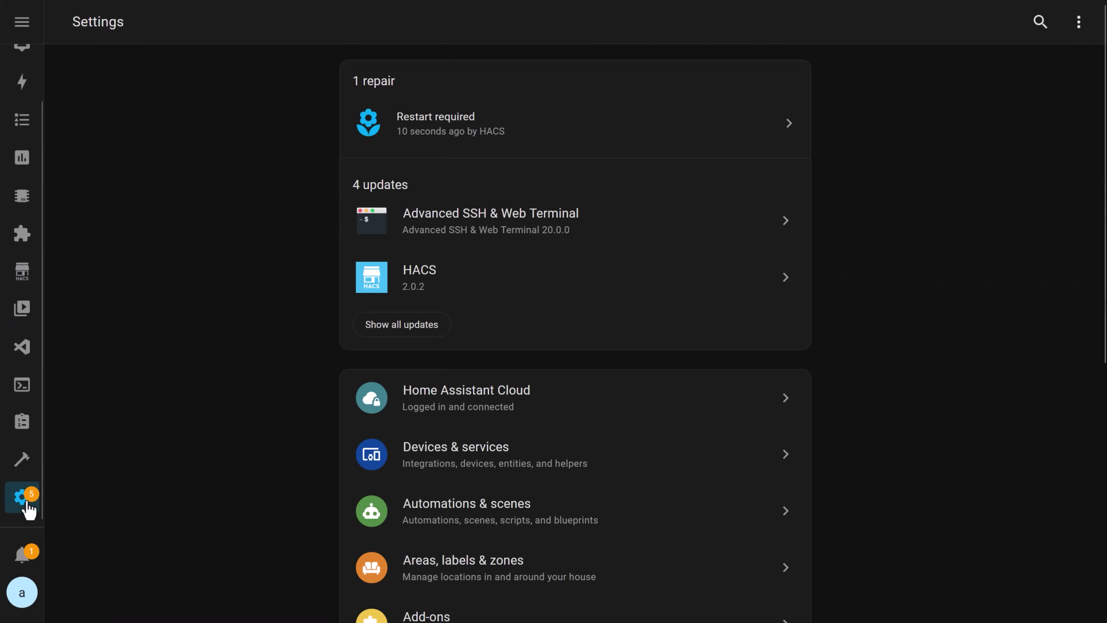
pyautogui.click(566, 131)
pyautogui.click(751, 379)
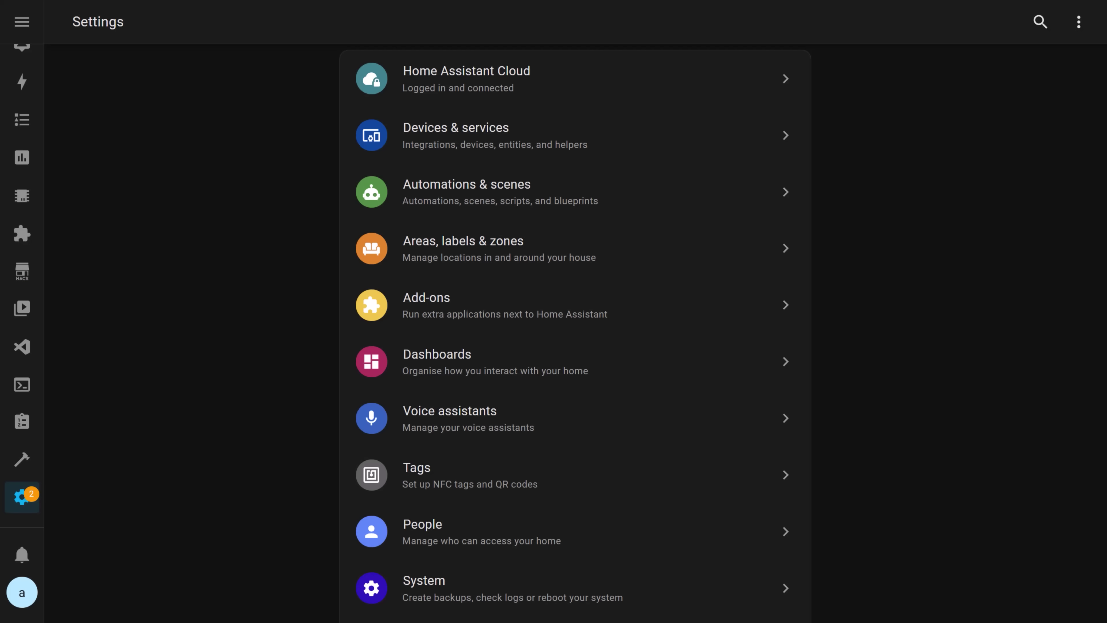
# Add a new Plant Monitor integration entry and name the plant 'Big Ken'
pyautogui.click(536, 154)
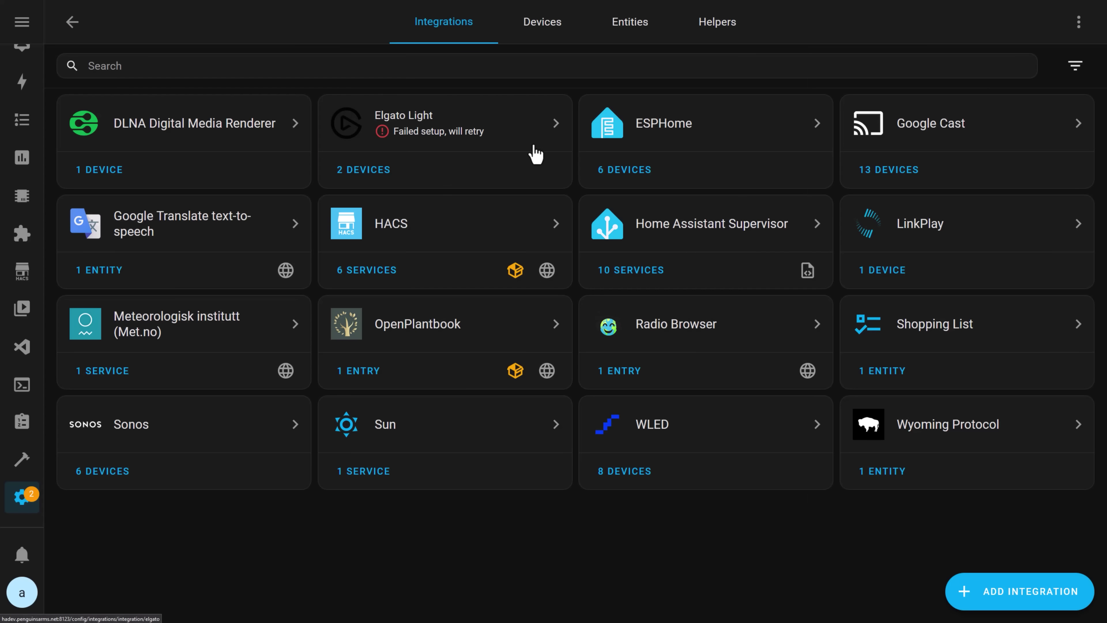
pyautogui.click(998, 608)
pyautogui.write('plant')
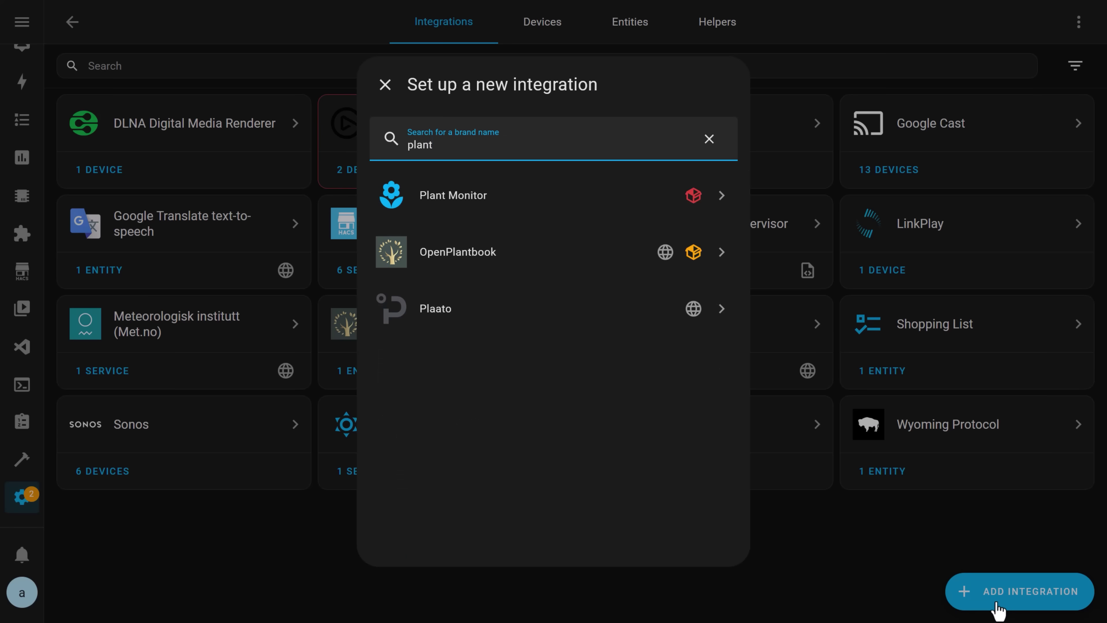
pyautogui.click(487, 196)
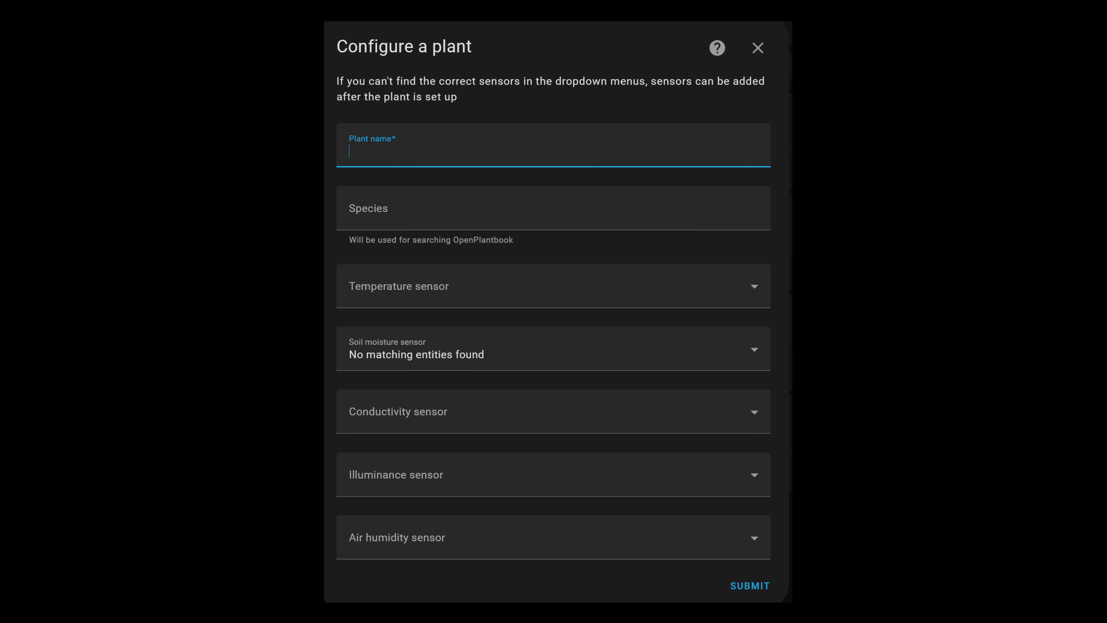
pyautogui.write('Big Ken')
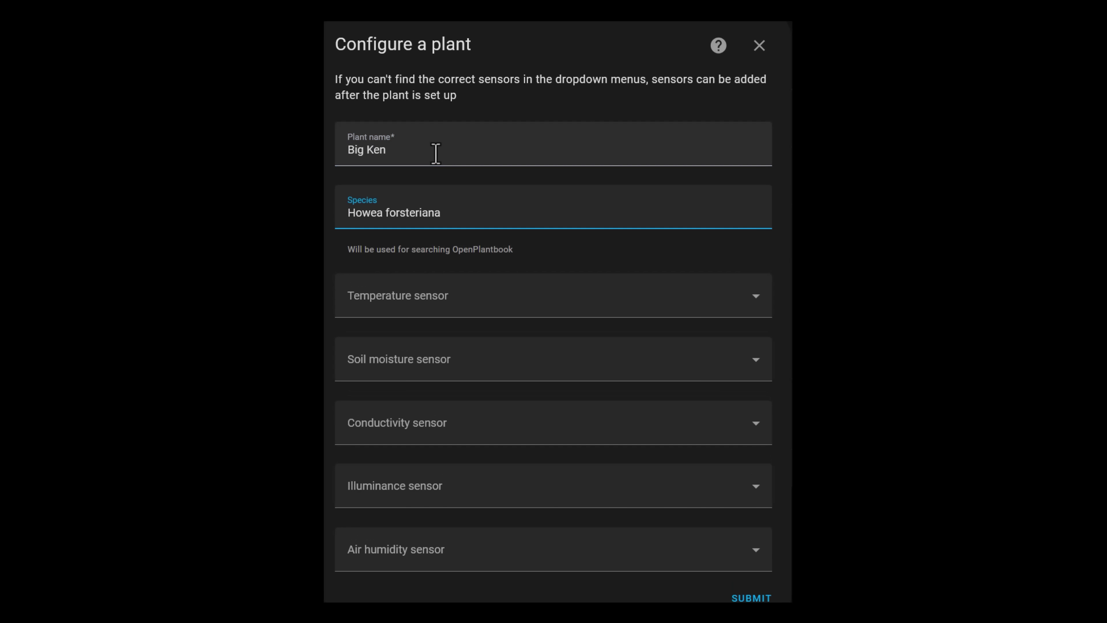
# Assign Big Ken Plant Sensor Temperature, Moisture and Conductivity as the plant's sensors
pyautogui.click(498, 292)
pyautogui.write('big ken')
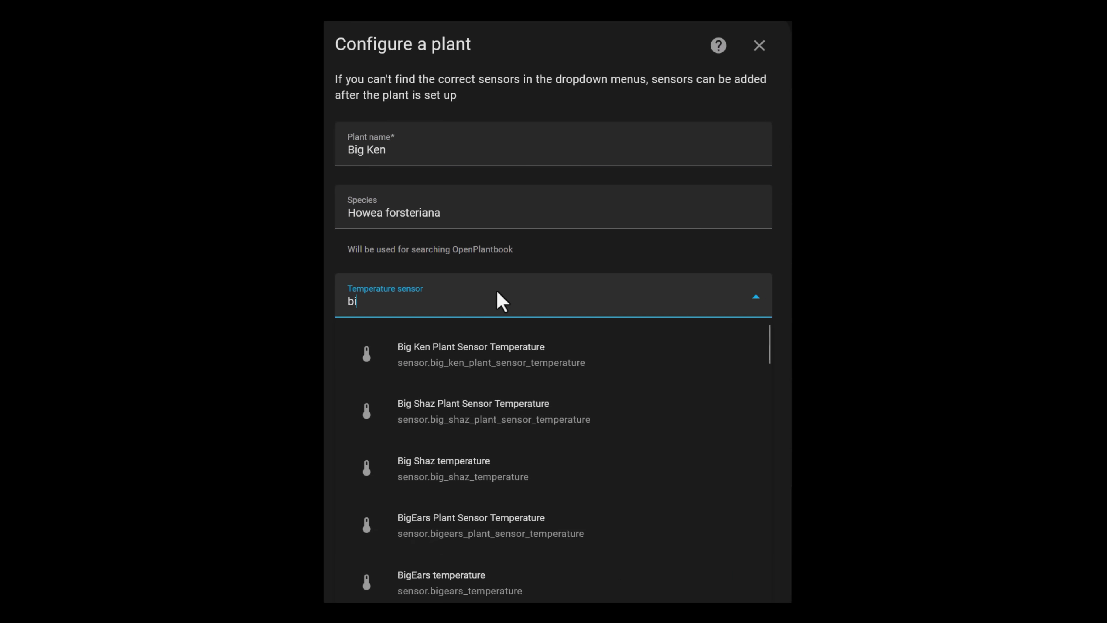
pyautogui.click(528, 376)
pyautogui.click(509, 361)
pyautogui.write('big ken')
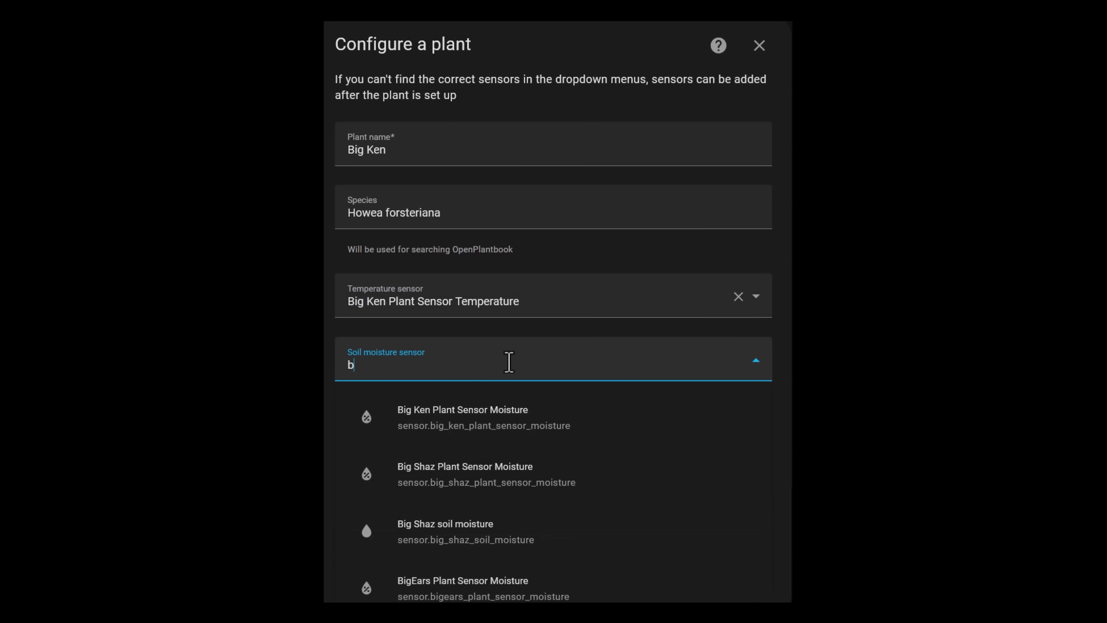
pyautogui.click(515, 412)
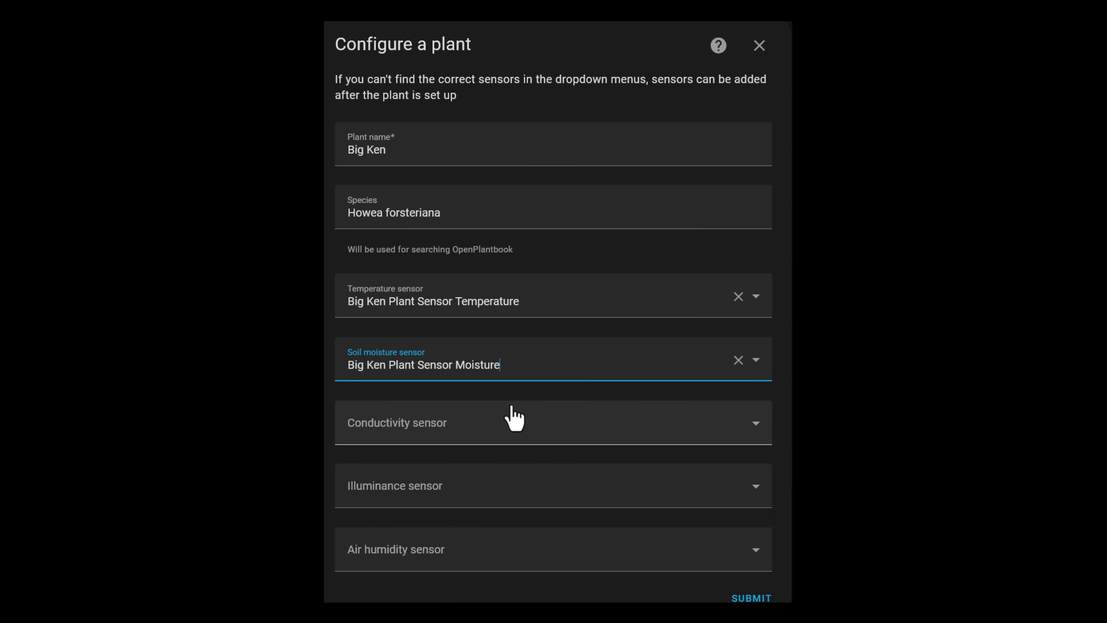
pyautogui.click(501, 427)
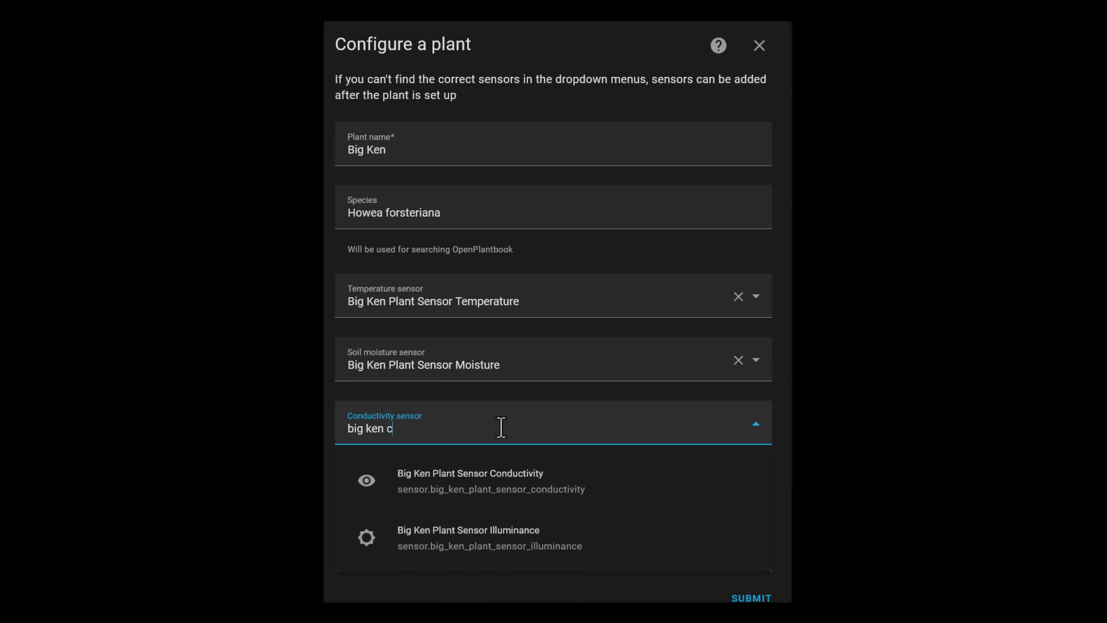
pyautogui.click(539, 480)
# Set Big Ken Plant Sensor Illuminance and kitchen-ep1 Humidity as sensors, then submit the form
pyautogui.click(532, 485)
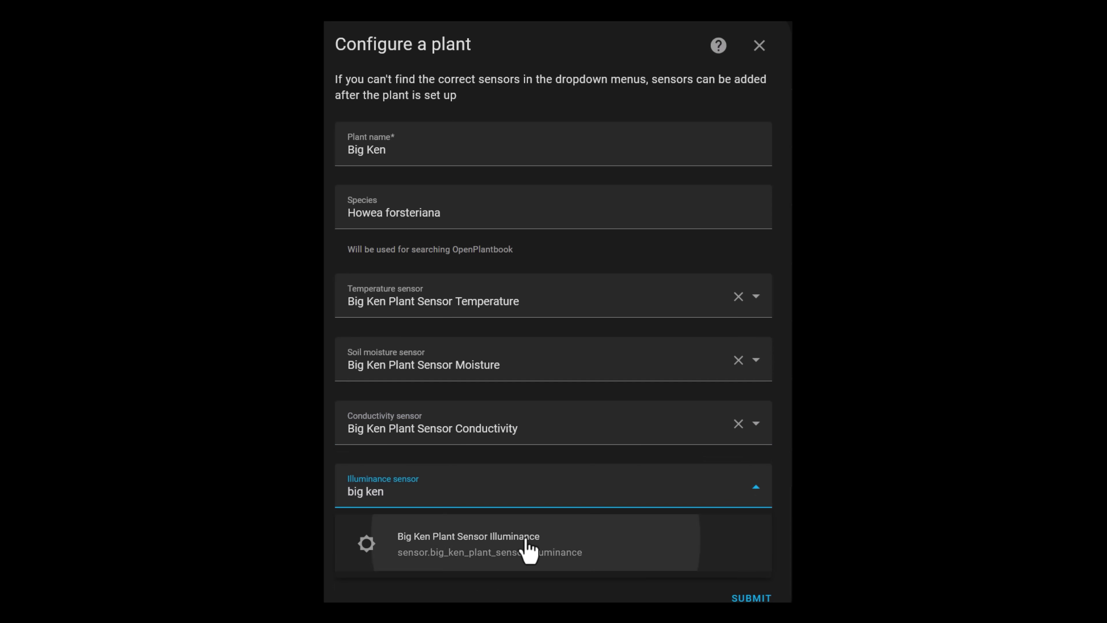
pyautogui.click(526, 548)
pyautogui.click(525, 551)
pyautogui.write('kitc')
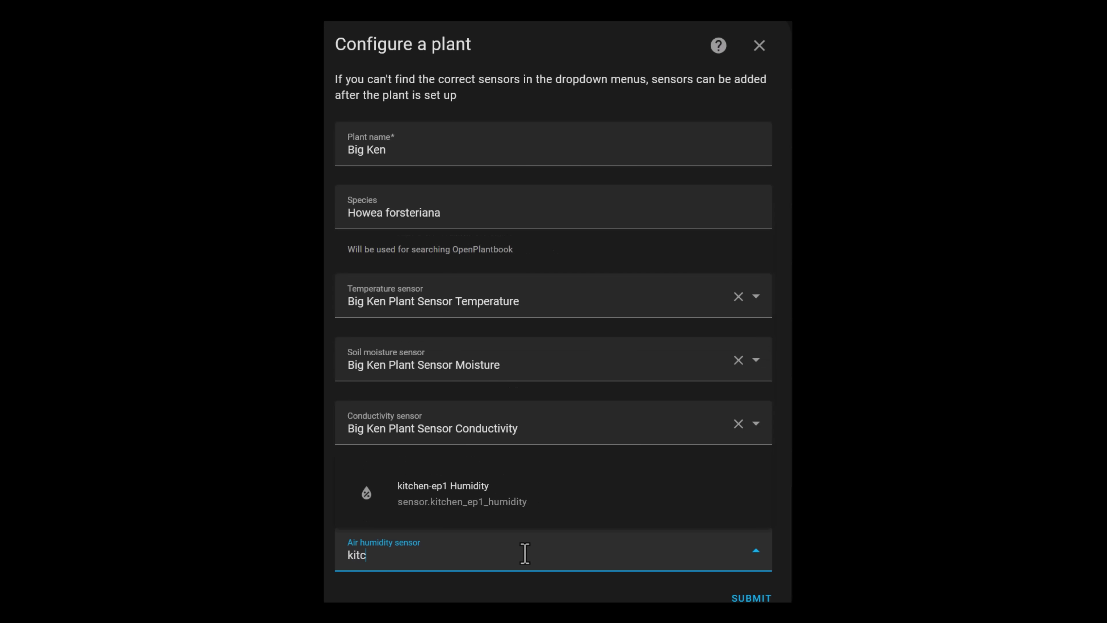
pyautogui.click(549, 494)
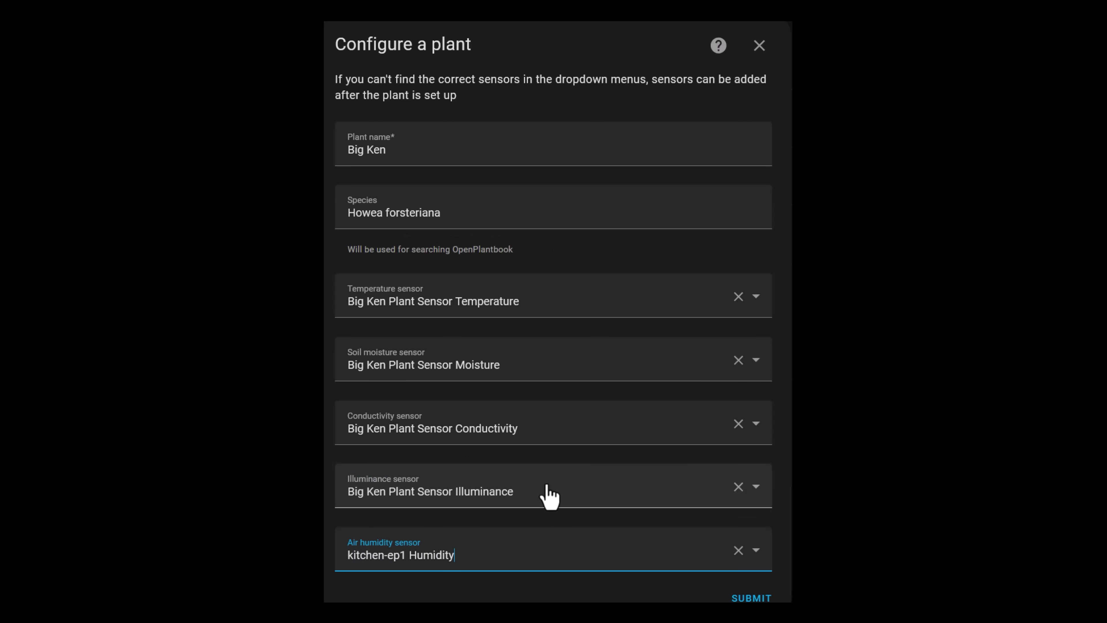
pyautogui.click(750, 599)
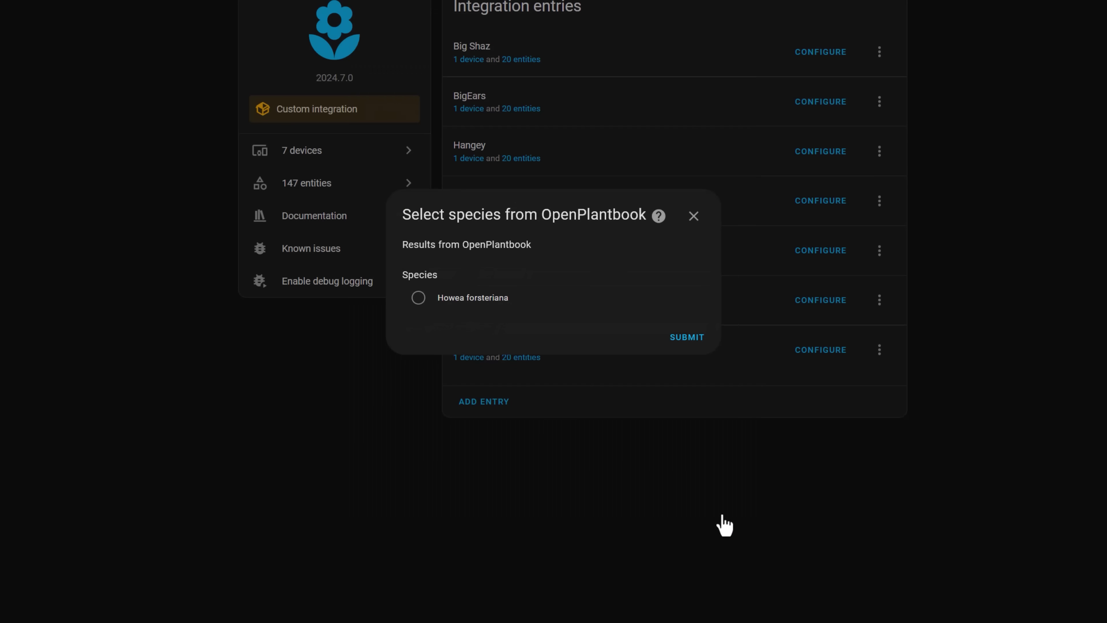
# Accept Howea forsteriana as the species and its default thresholds to create Big Ken
pyautogui.click(674, 340)
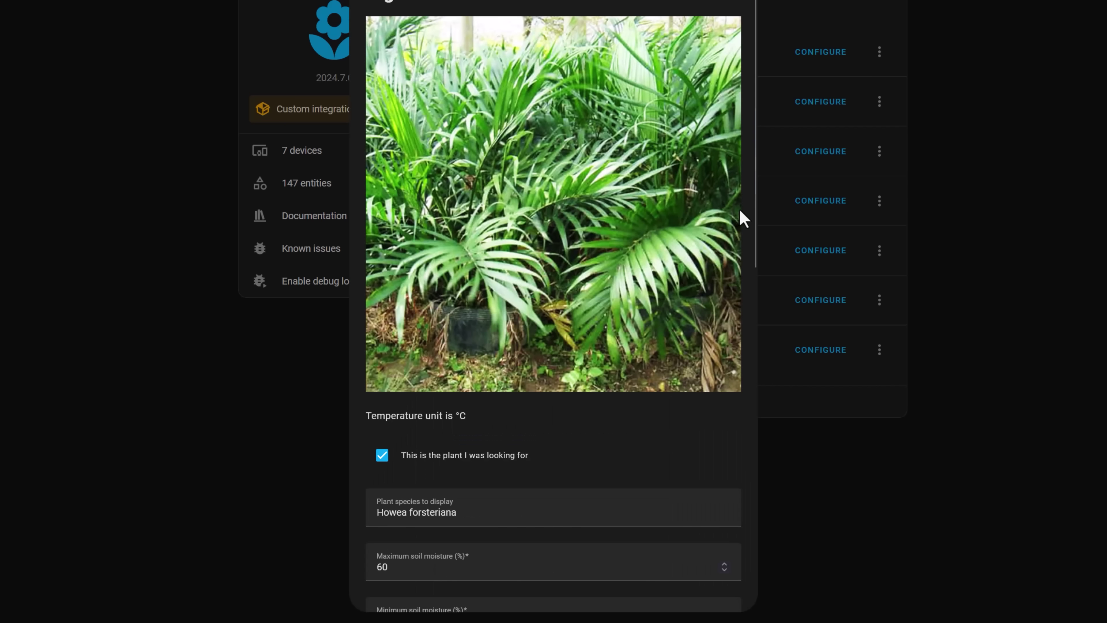
pyautogui.moveTo(756, 207); pyautogui.dragTo(742, 572)
pyautogui.click(726, 596)
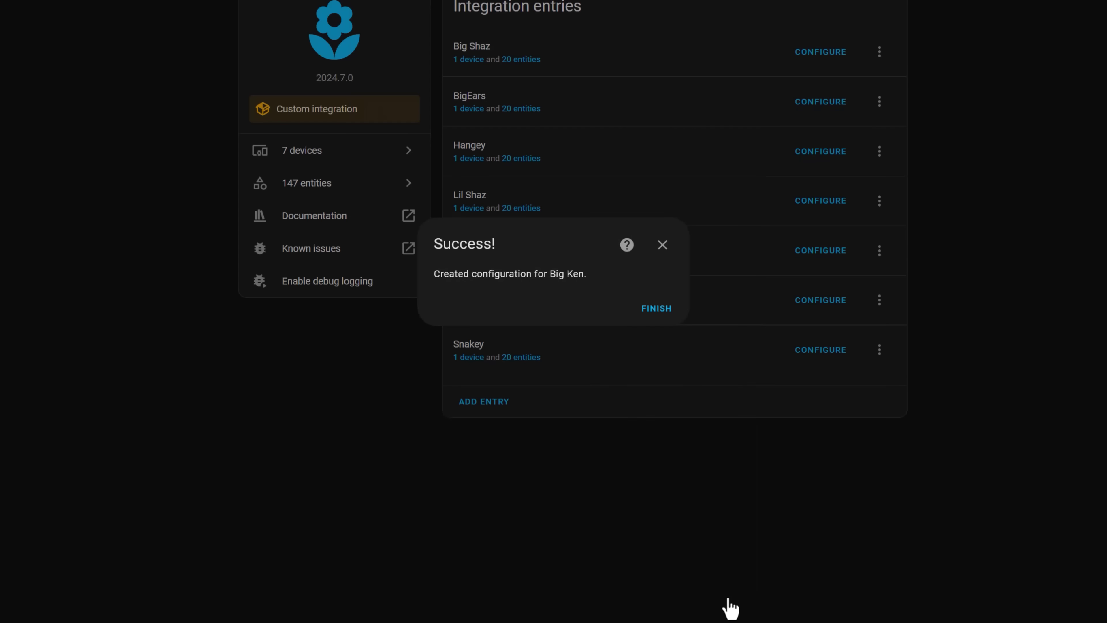
# Assign the Big Ken plant to the Kitchen area
pyautogui.click(517, 317)
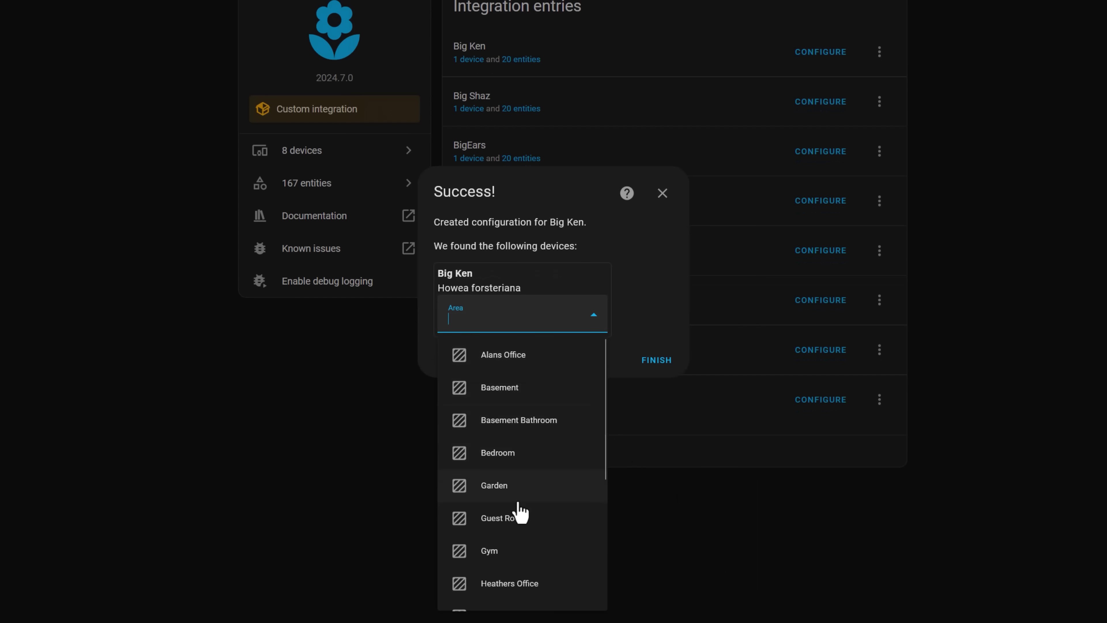
pyautogui.scroll(-5, 521, 513)
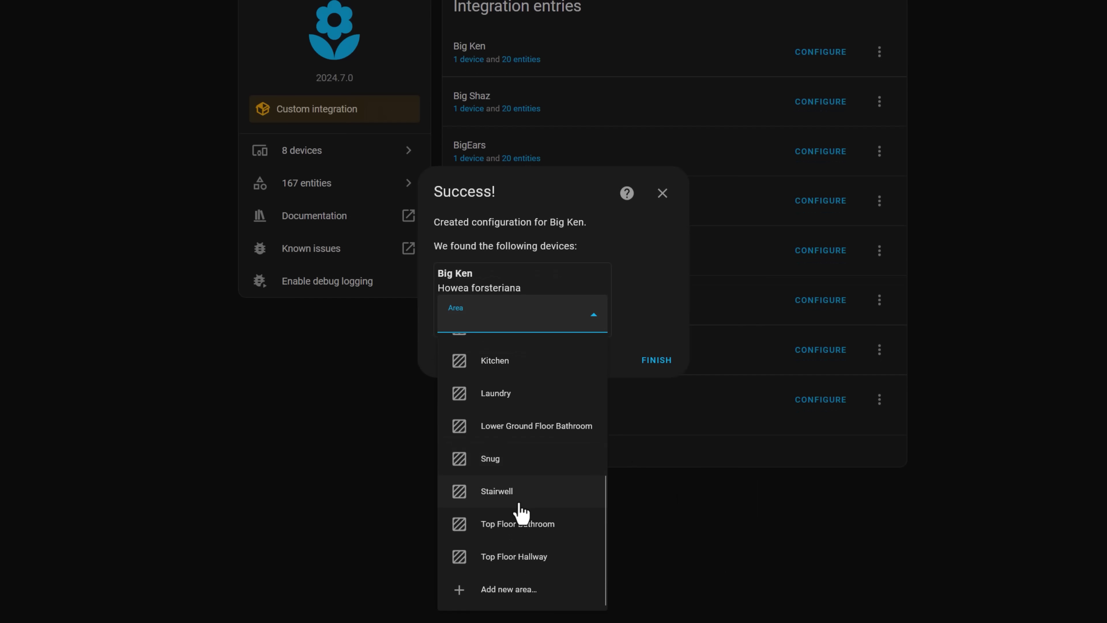
pyautogui.click(508, 365)
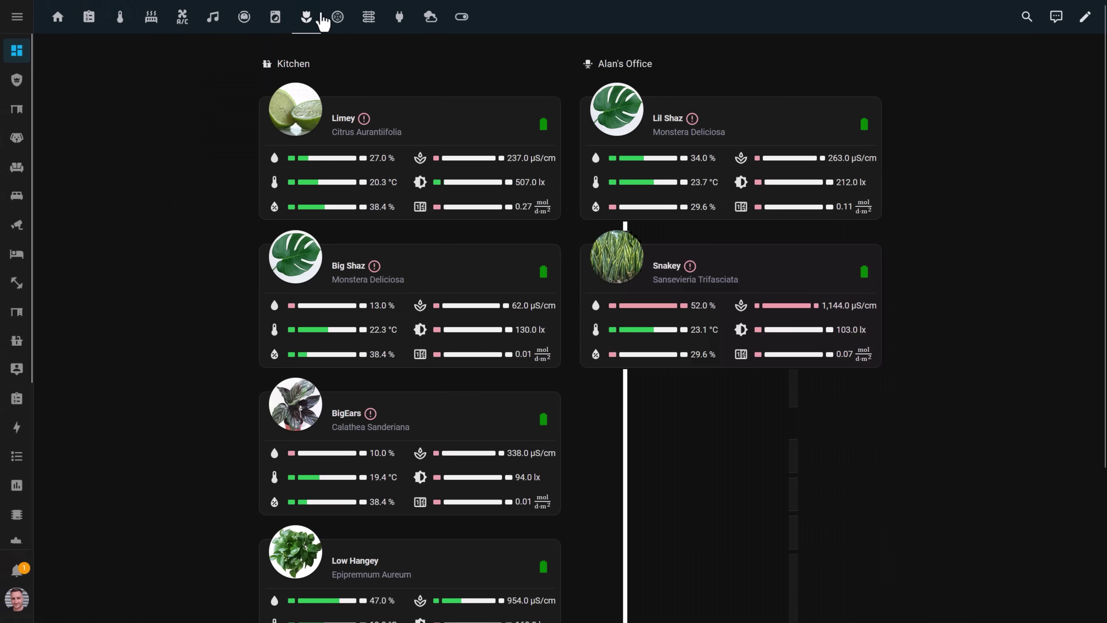
# Put the plants dashboard in edit mode and add a Flower card
pyautogui.scroll(-5, 1098, 178)
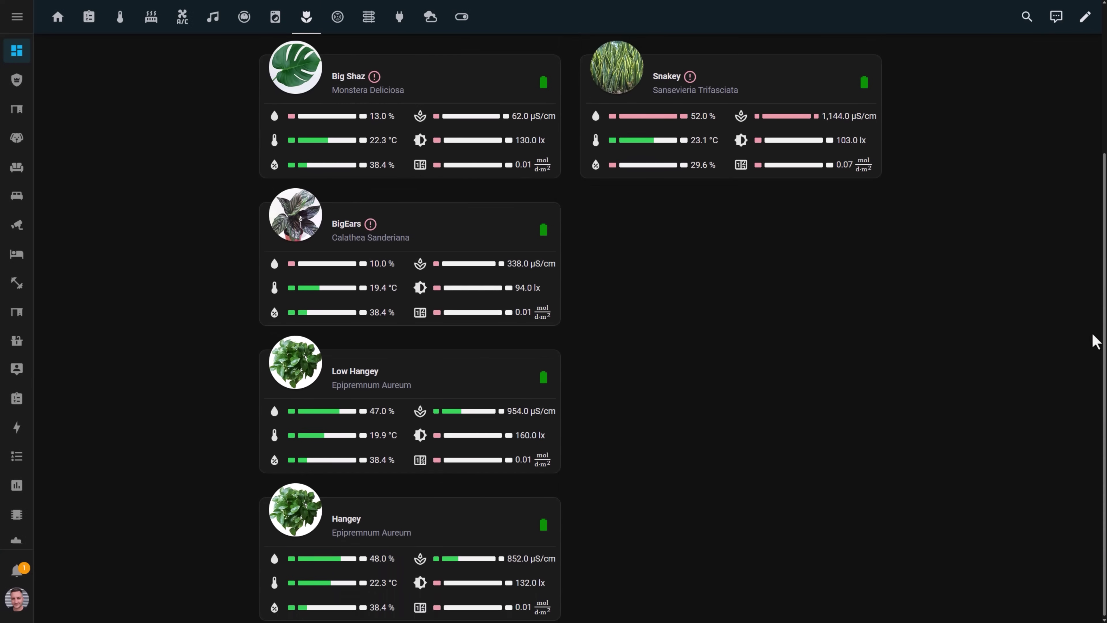
pyautogui.moveTo(1092, 26)
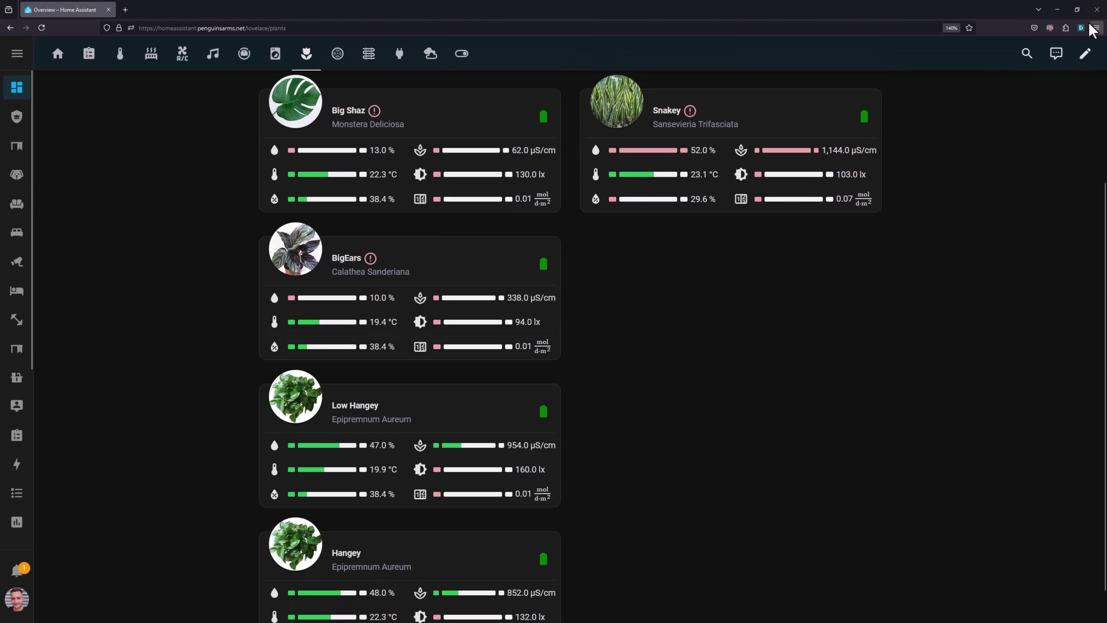
pyautogui.click(1085, 54)
pyautogui.scroll(-3, 1005, 264)
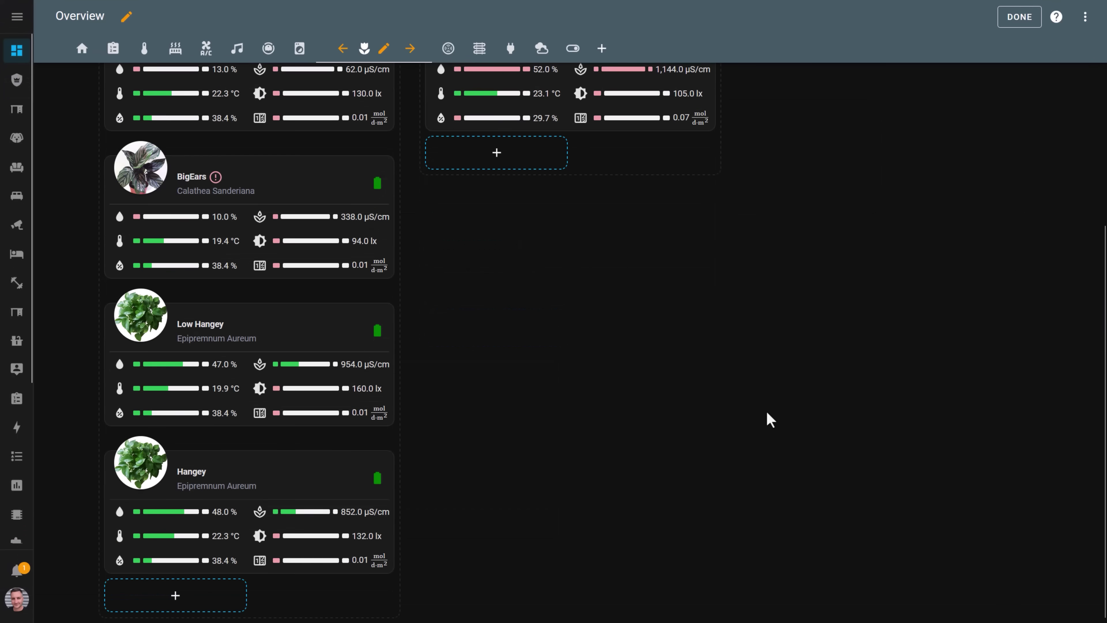
pyautogui.click(176, 607)
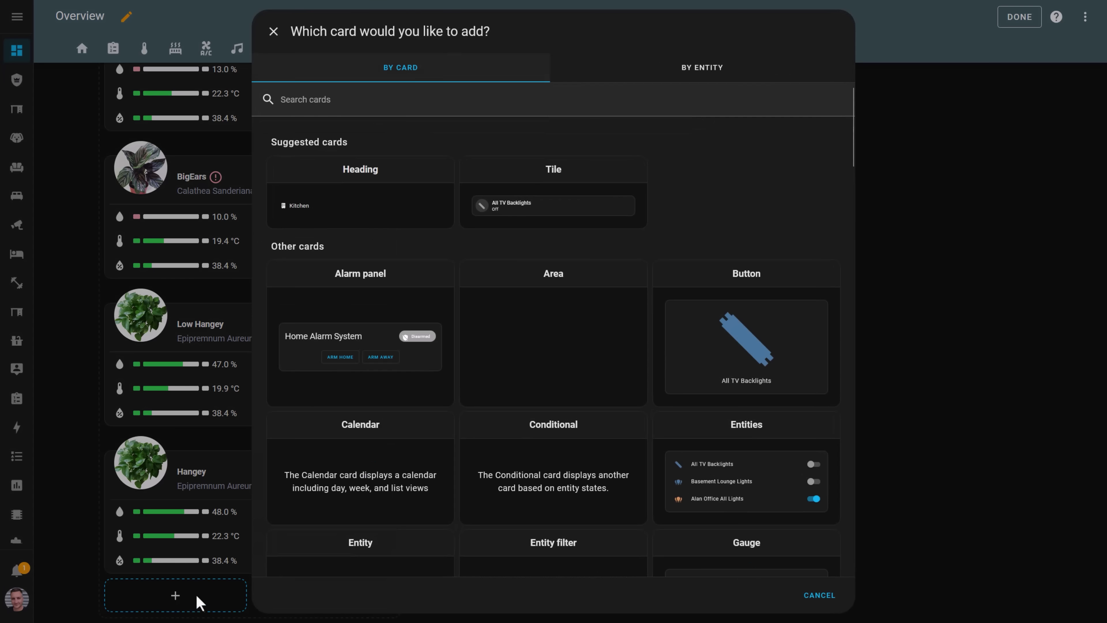
pyautogui.write('flower')
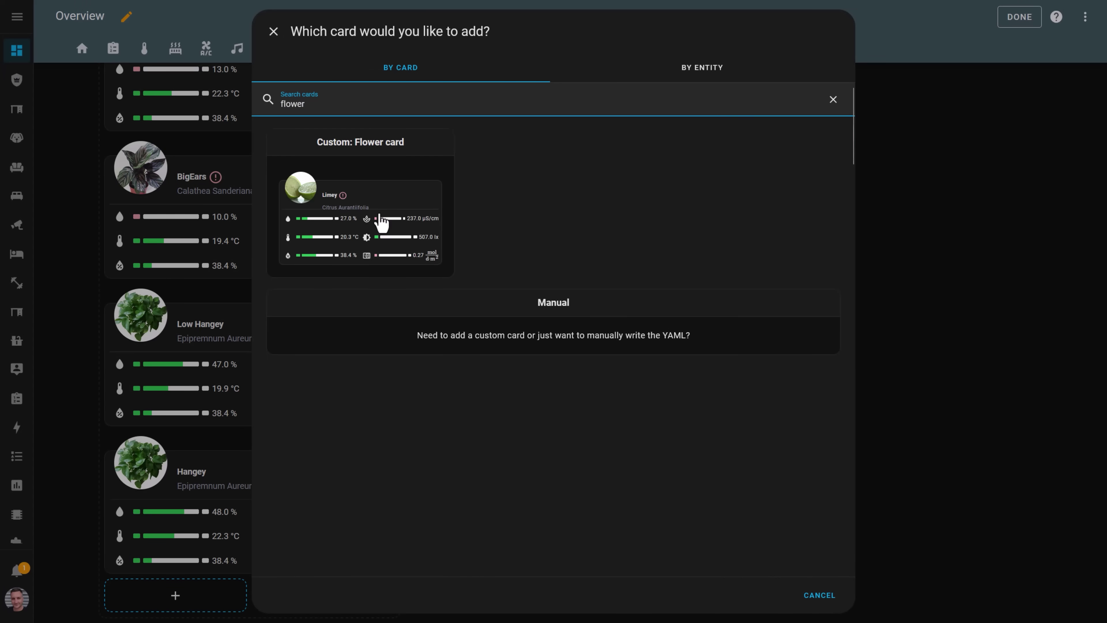
pyautogui.click(382, 223)
# In the card YAML, set entity plant.big_ken and Big Ken's battery sensor, then save
pyautogui.click(324, 274)
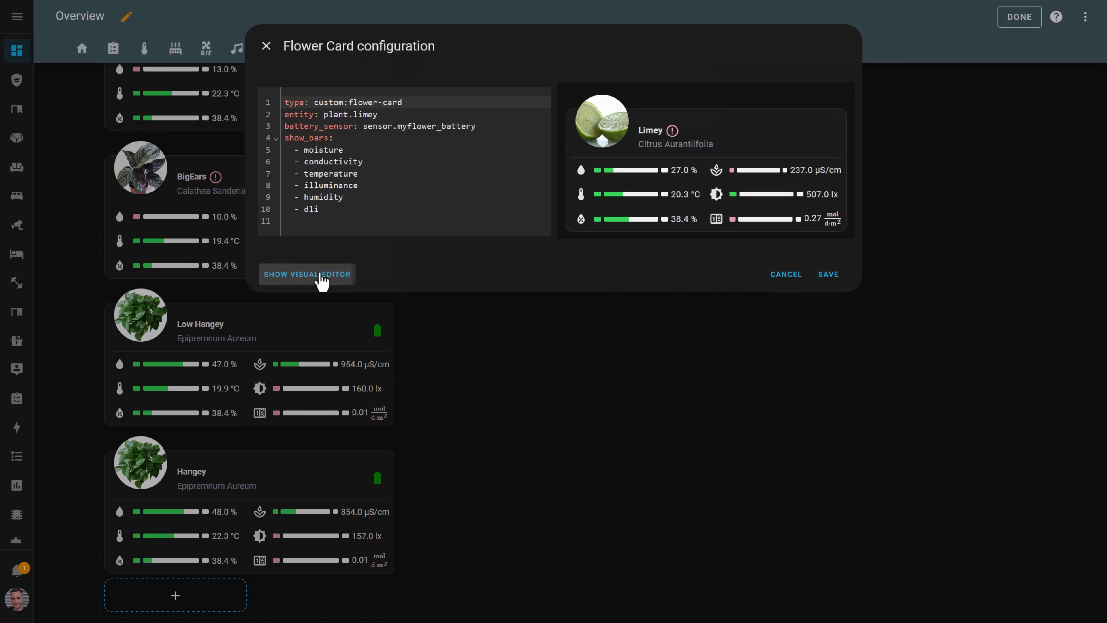
pyautogui.doubleClick(366, 114)
pyautogui.write('b')
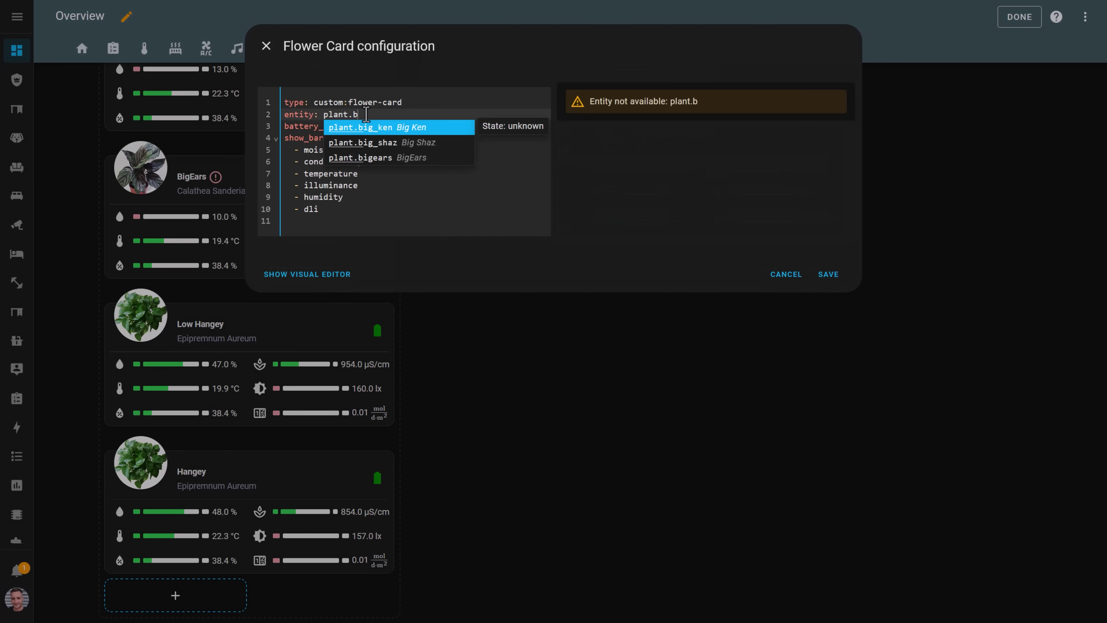
pyautogui.write('ig')
pyautogui.click(354, 129)
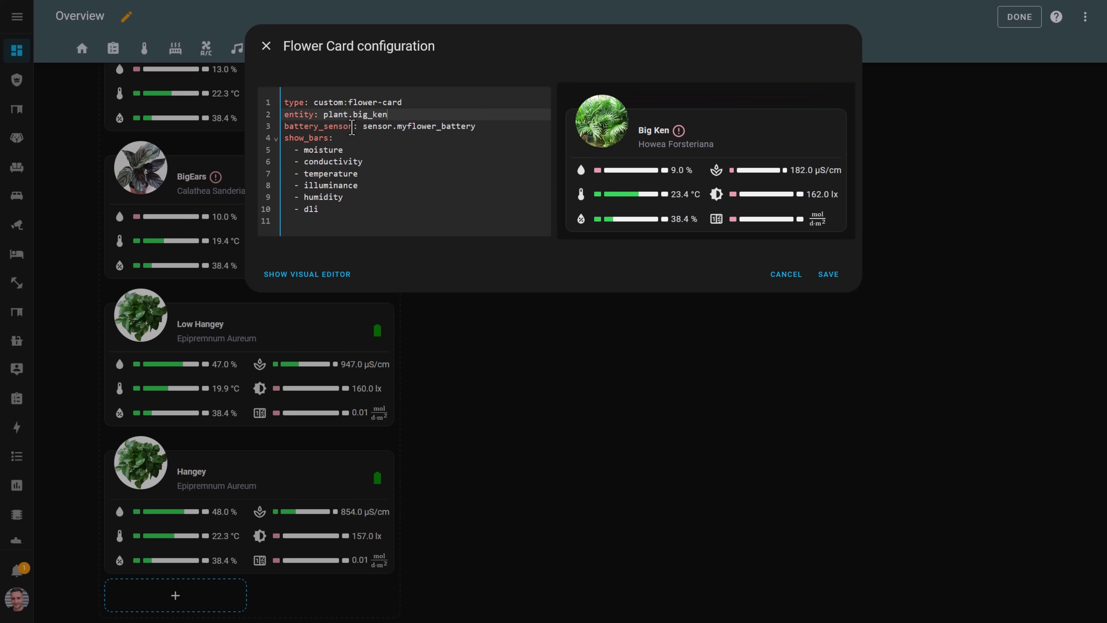
pyautogui.write('big_ken')
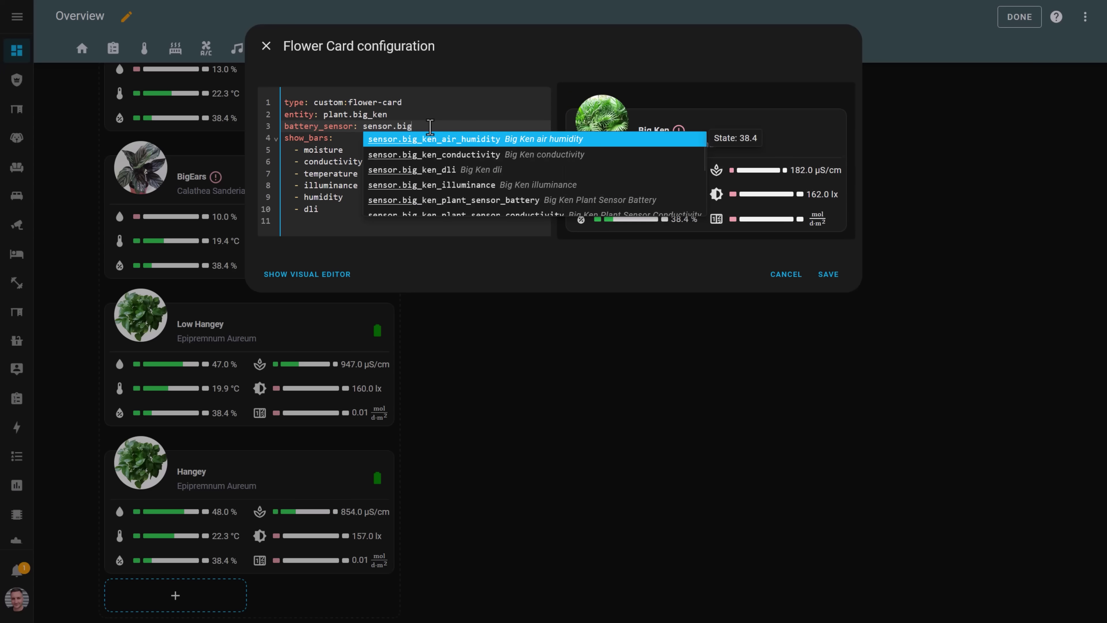
pyautogui.click(429, 201)
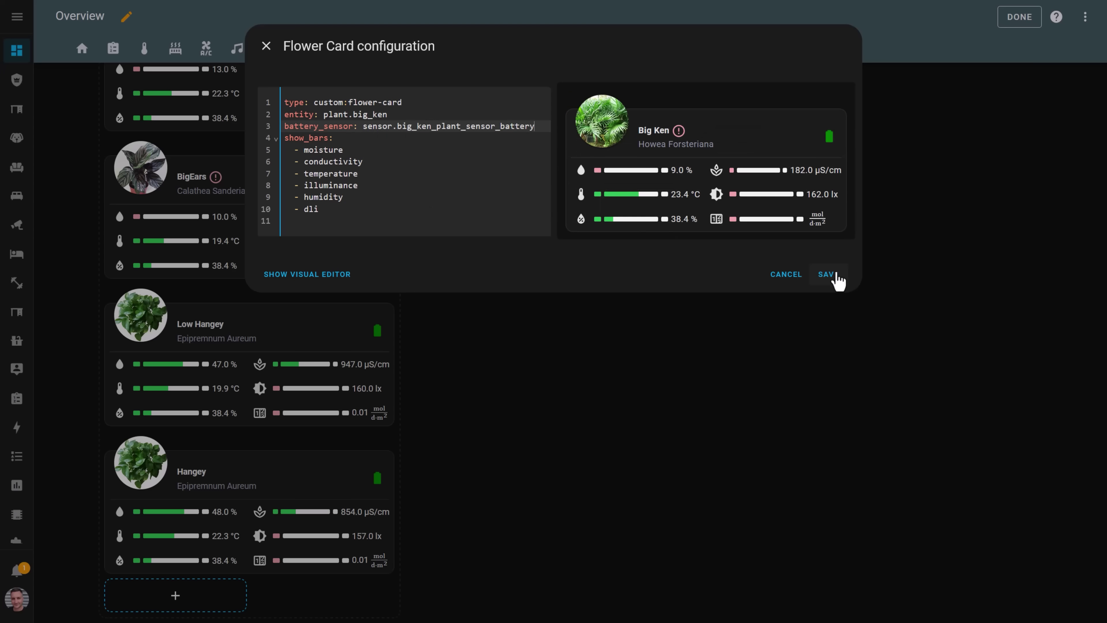
pyautogui.click(827, 274)
# Finish editing the plants dashboard and scroll down to review it
pyautogui.click(1034, 26)
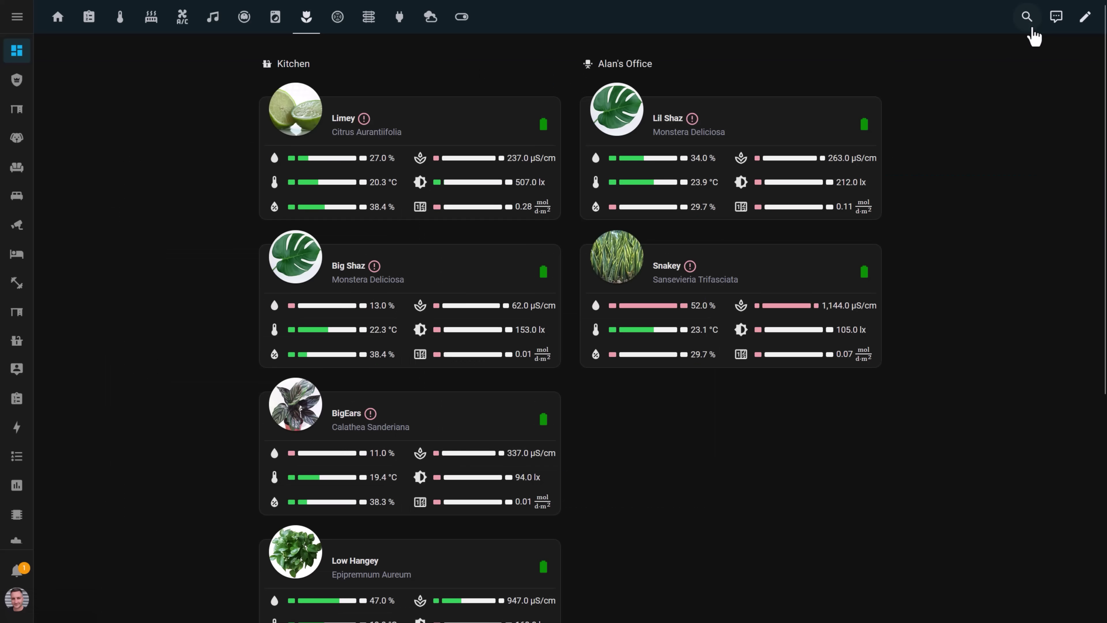
pyautogui.scroll(-8, 897, 343)
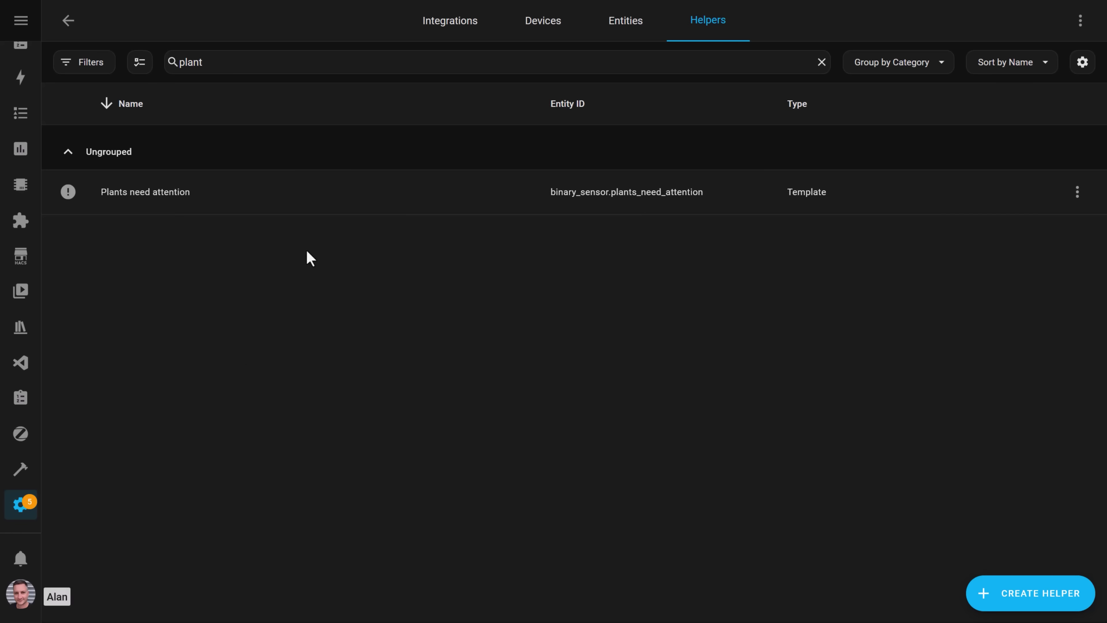
# Open the template options of the Plants need attention sensor via its settings
pyautogui.click(352, 204)
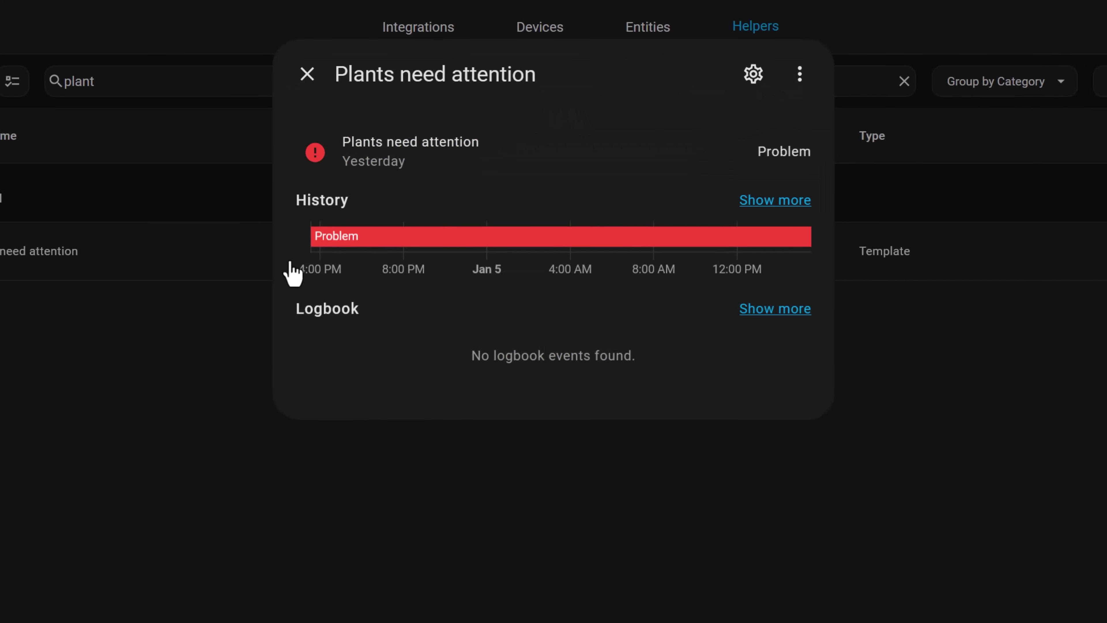
pyautogui.click(747, 94)
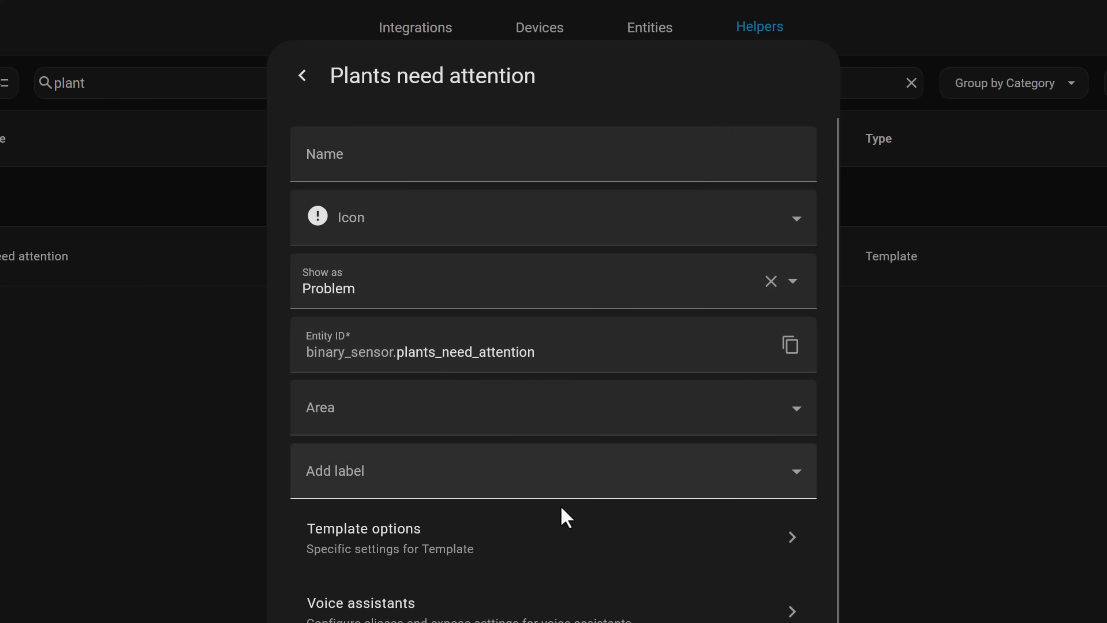
pyautogui.click(530, 567)
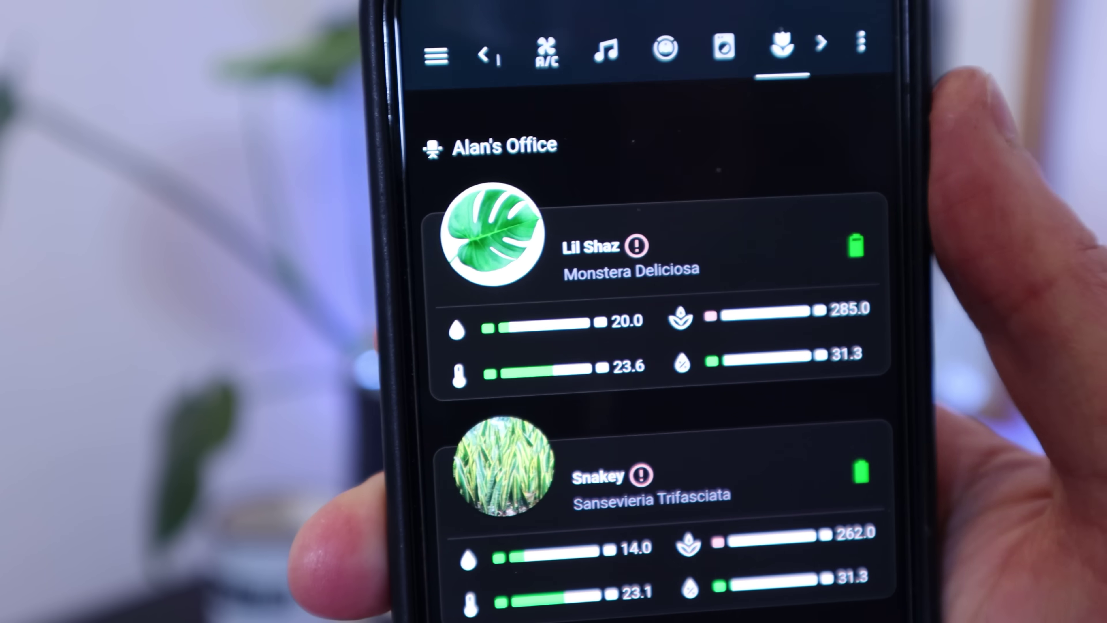
# Show Lil Shaz's conductivity history from its conductivity bar
pyautogui.click(765, 312)
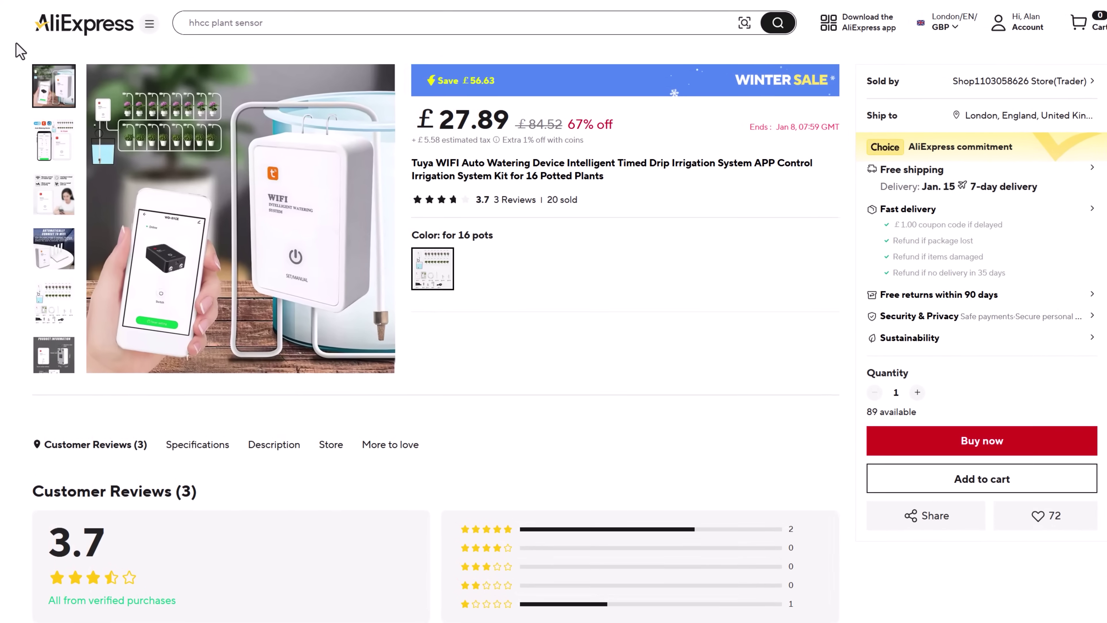
pyautogui.moveTo(45, 138)
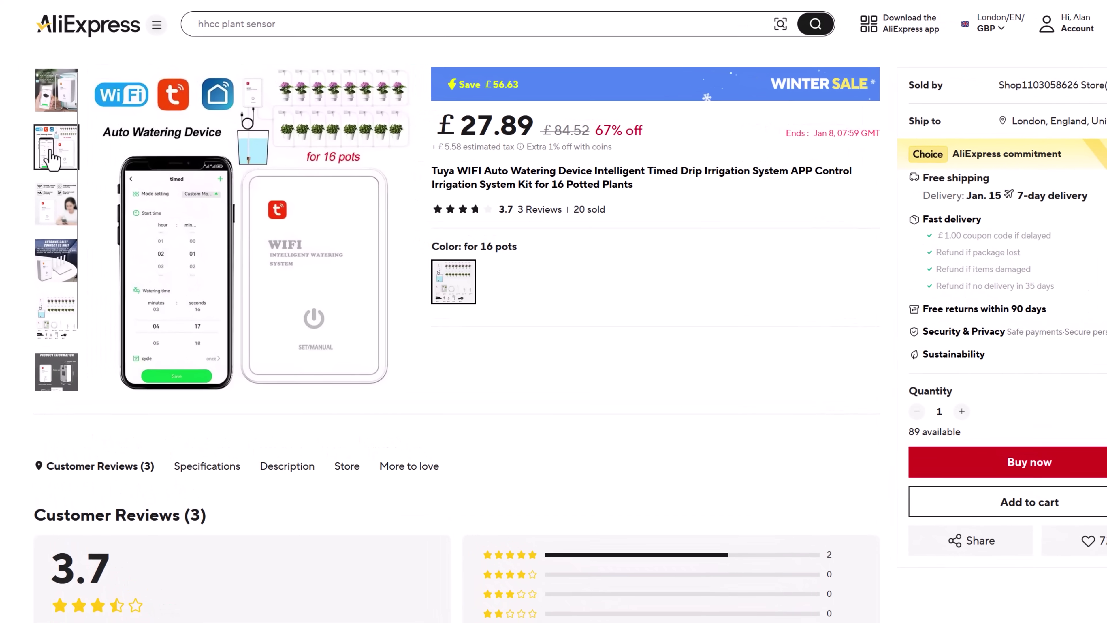
pyautogui.moveTo(51, 198)
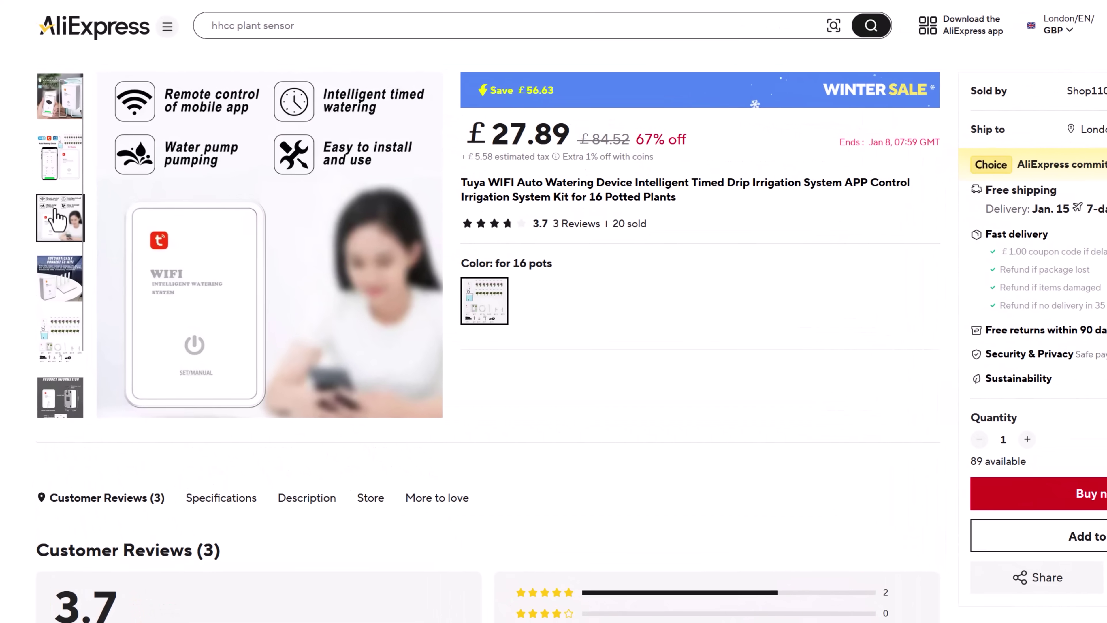
pyautogui.moveTo(62, 279)
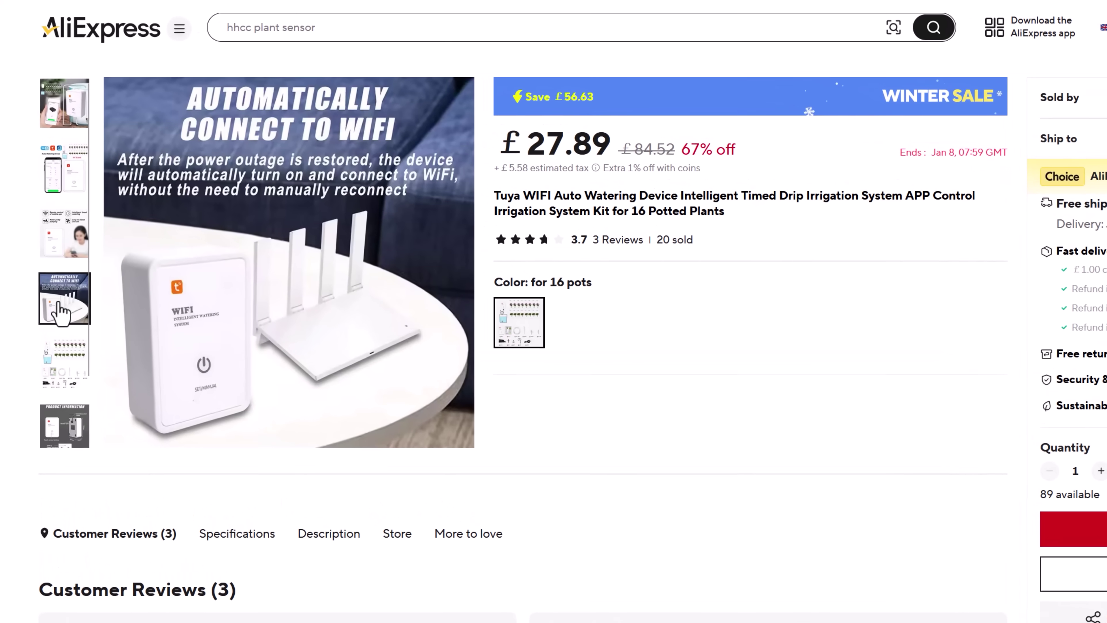